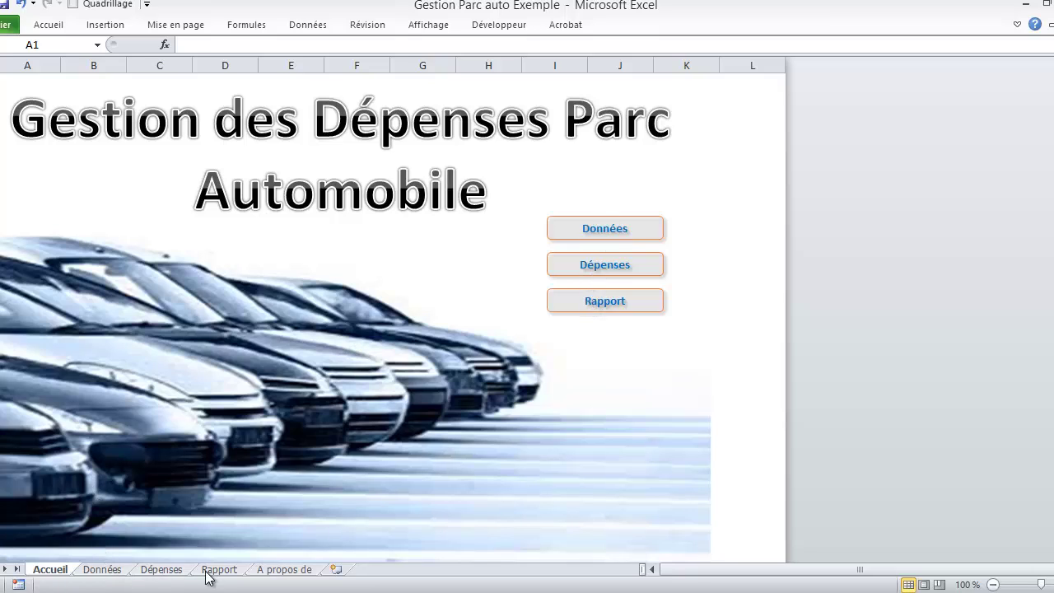
Bring the Gestion Parc auto Exemple workbook window into focus on the Accueil sheet.
click(564, 231)
Switch to the Données sheet and select the vehicle-type list and the vehicle register.
click(563, 232)
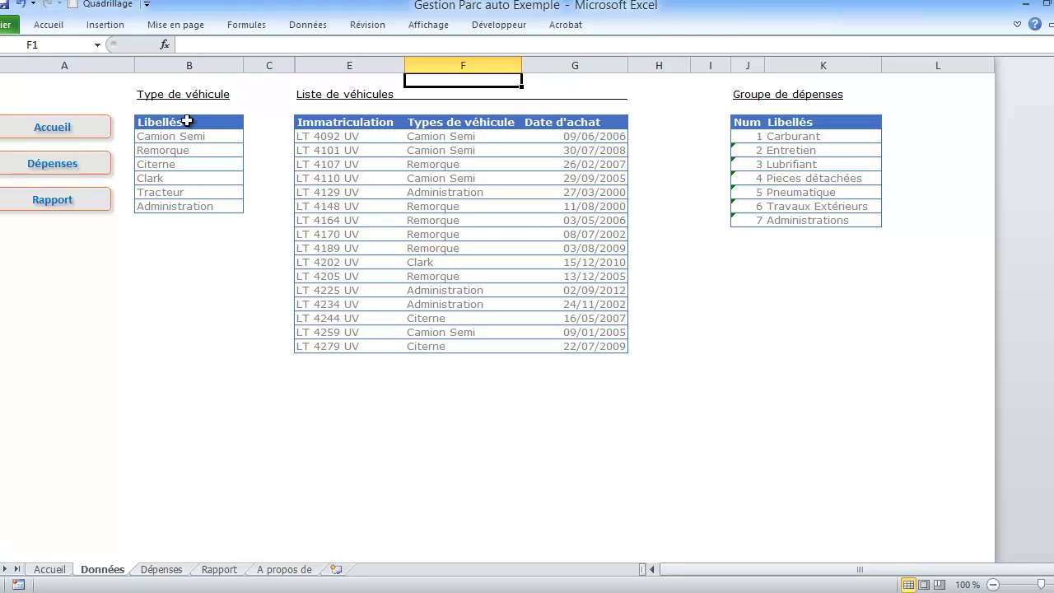
drag(182, 137, 183, 205)
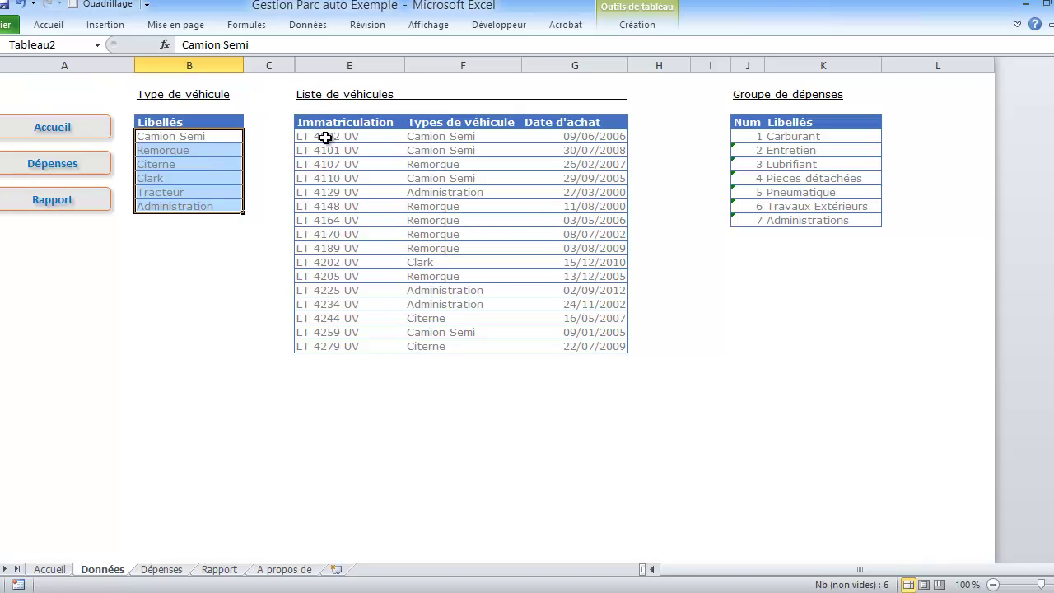
drag(326, 138, 544, 345)
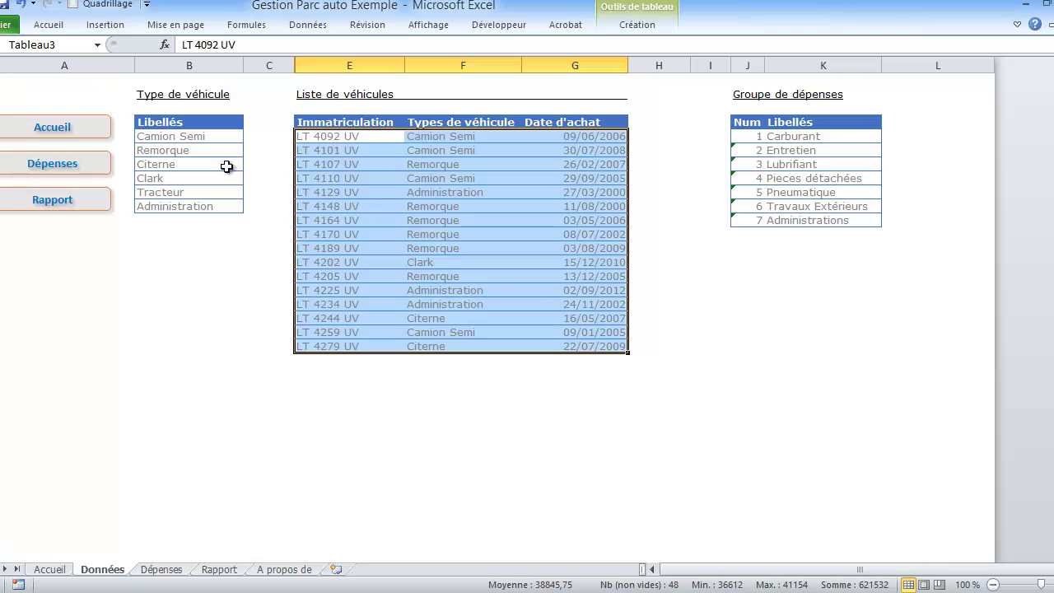
Step through the six vehicle types, Camion Semi to Administration, and select them.
click(182, 136)
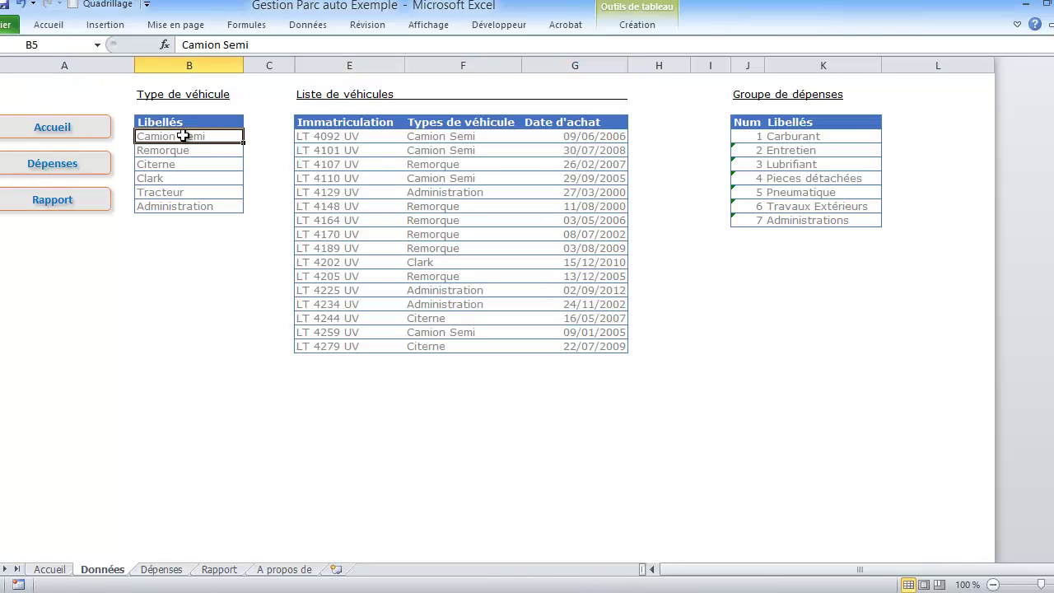
key(Down)
key(Down)
key(Down)
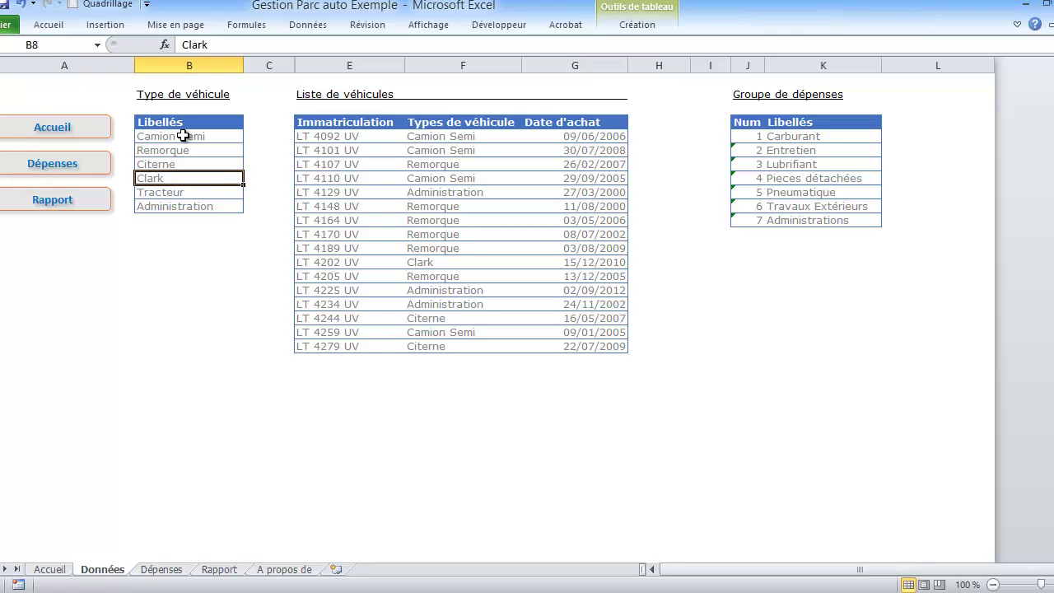
key(Down)
key(Down)
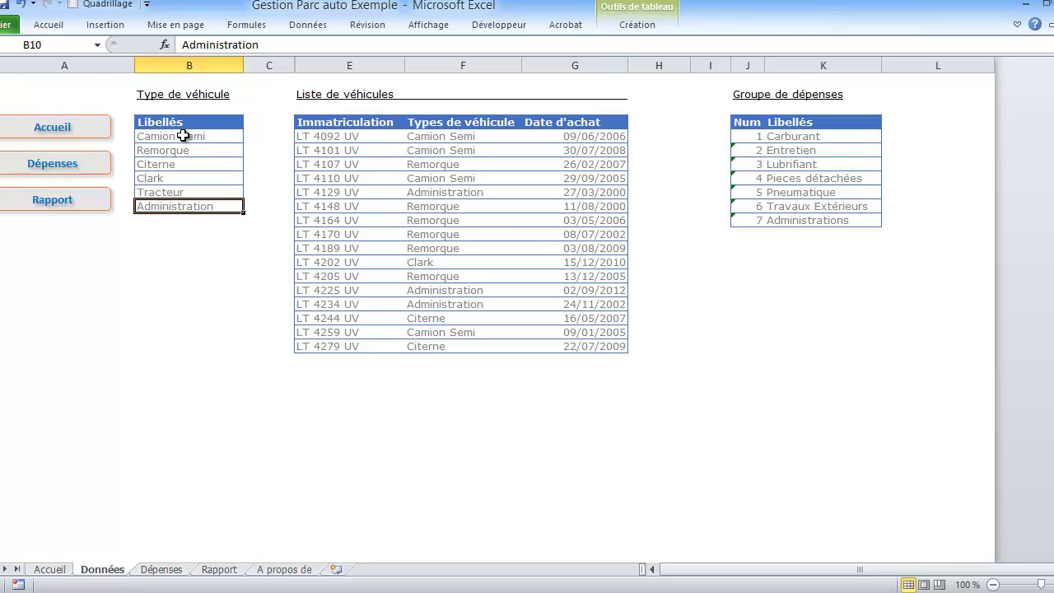
drag(182, 135, 183, 206)
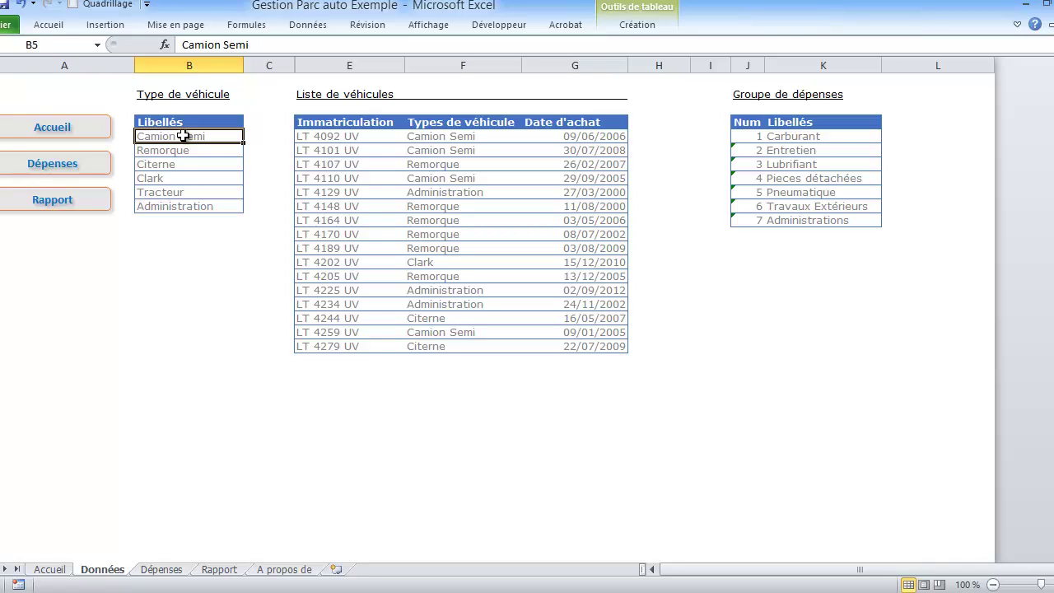
click(183, 206)
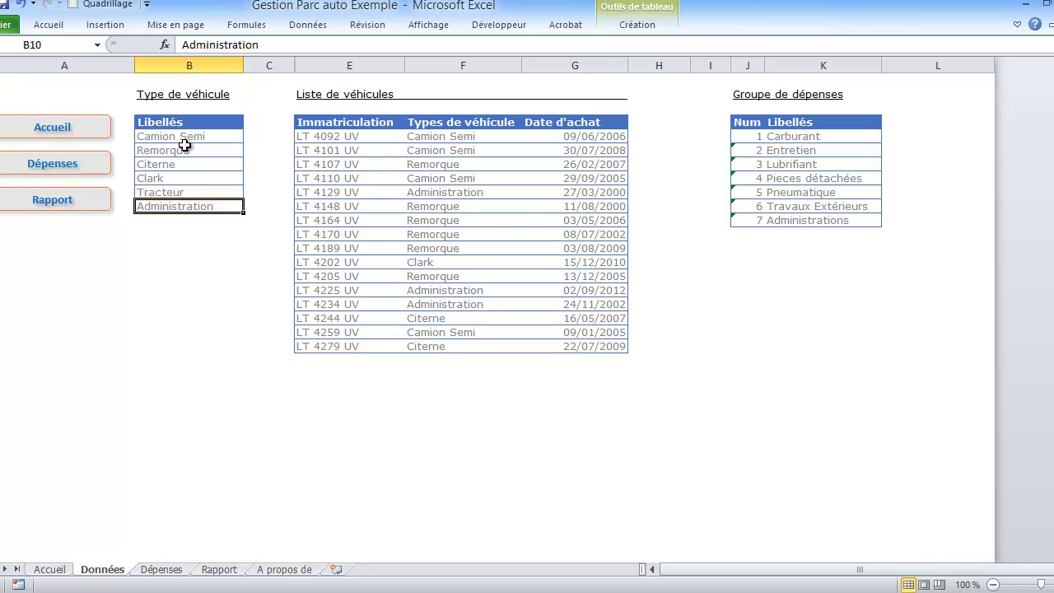
mouse_move(188, 137)
mouse_down()
mouse_move(191, 288)
mouse_move(196, 263)
mouse_up()
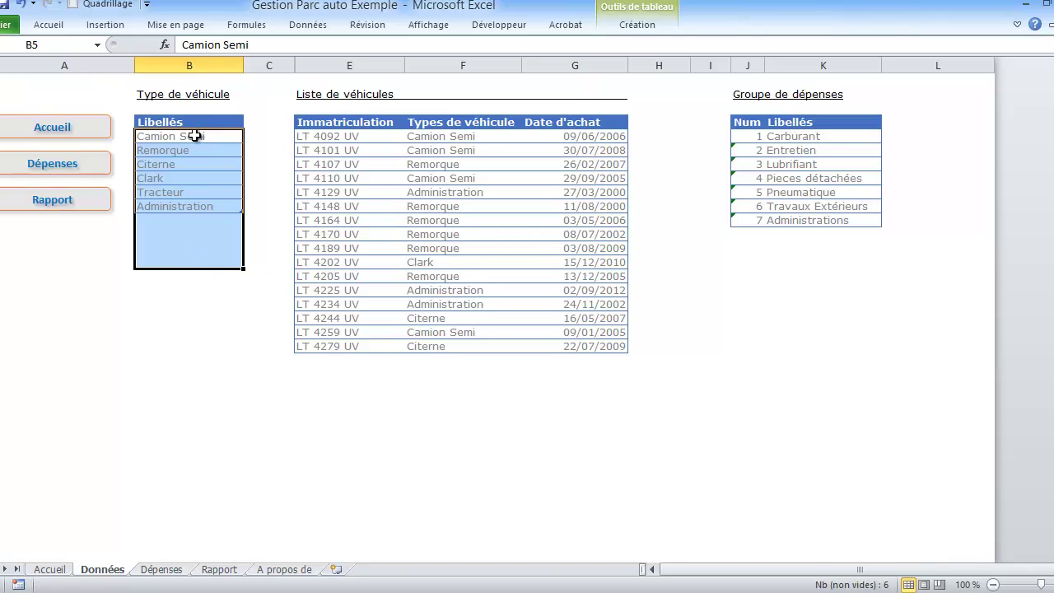
drag(197, 136, 198, 270)
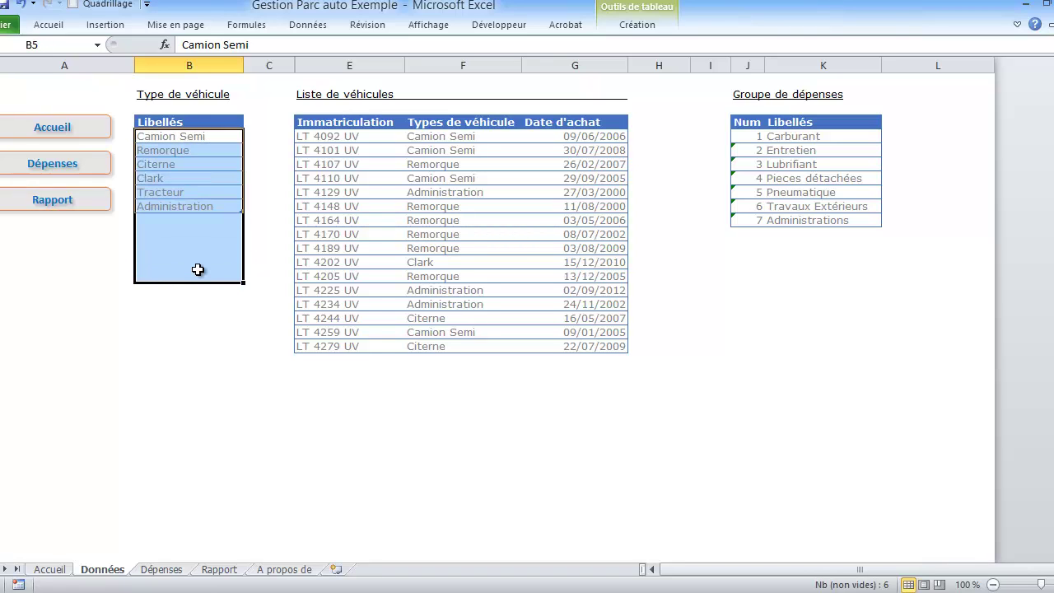
click(339, 138)
drag(338, 138, 363, 355)
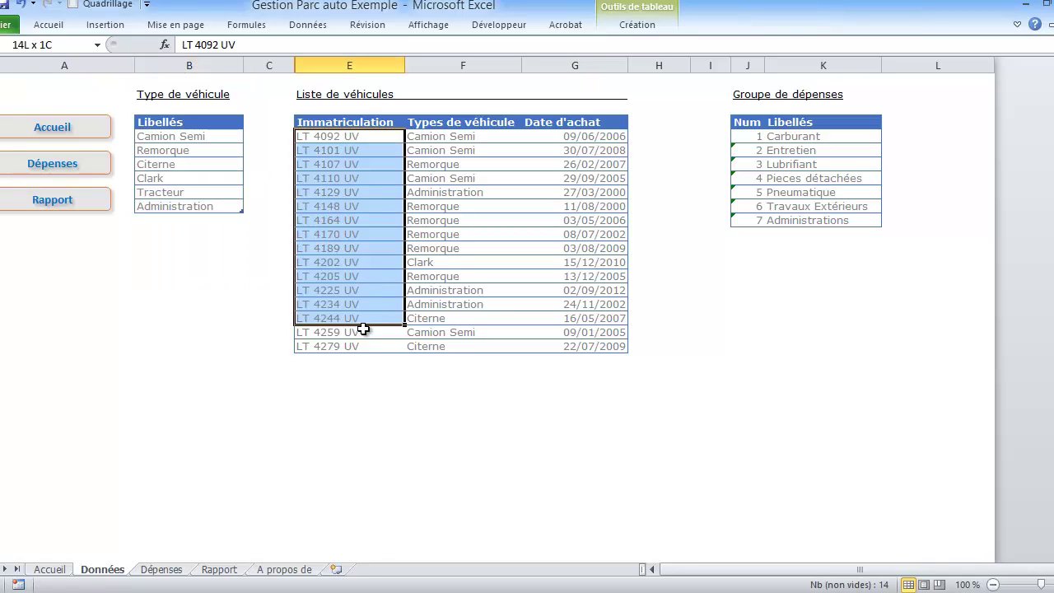
click(449, 137)
click(529, 137)
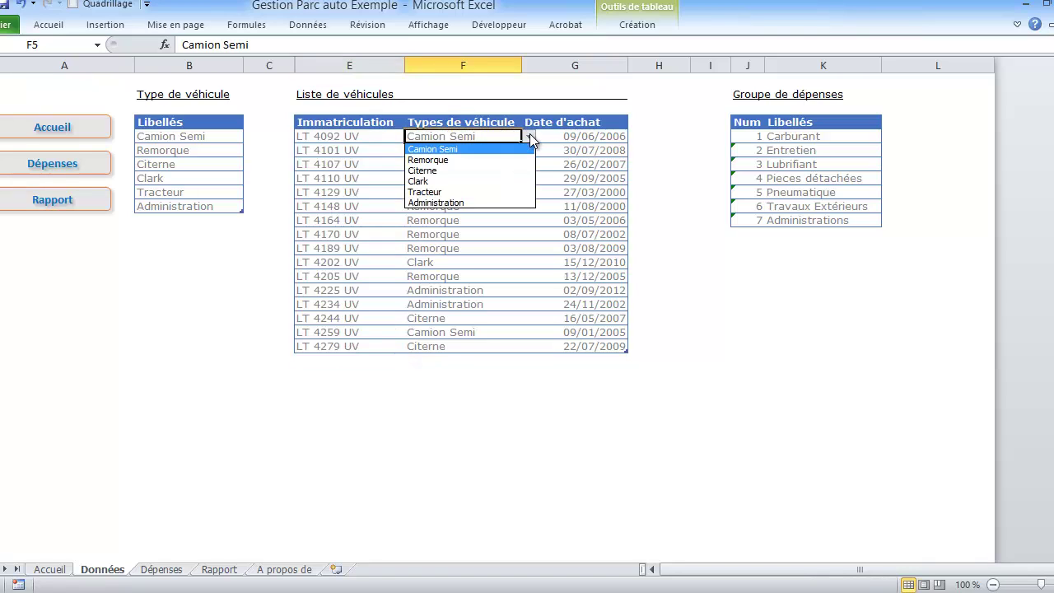
click(529, 137)
drag(565, 133, 569, 346)
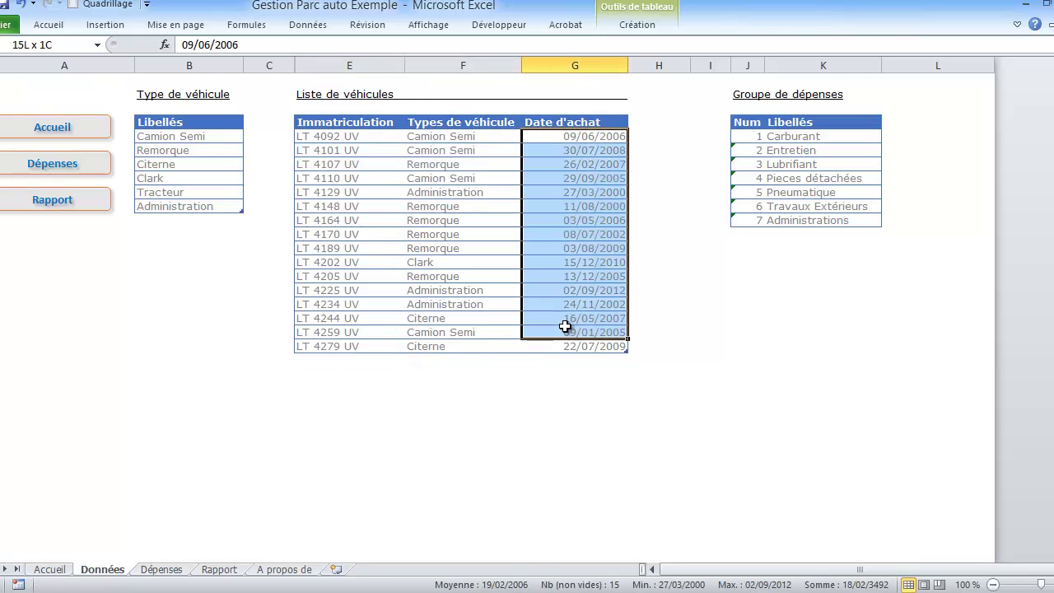
click(320, 139)
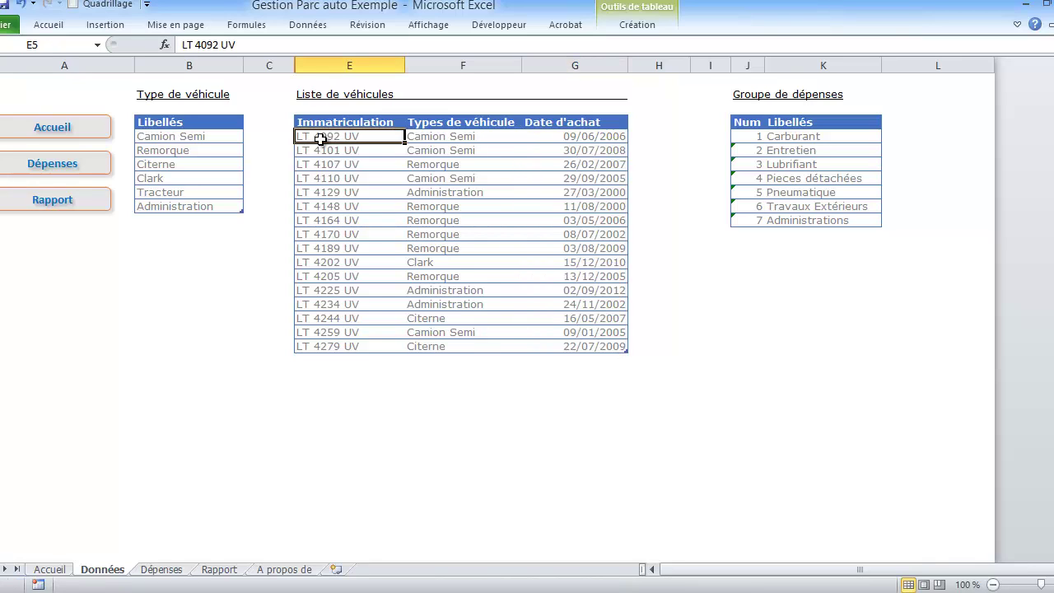
key(ctrl+Down)
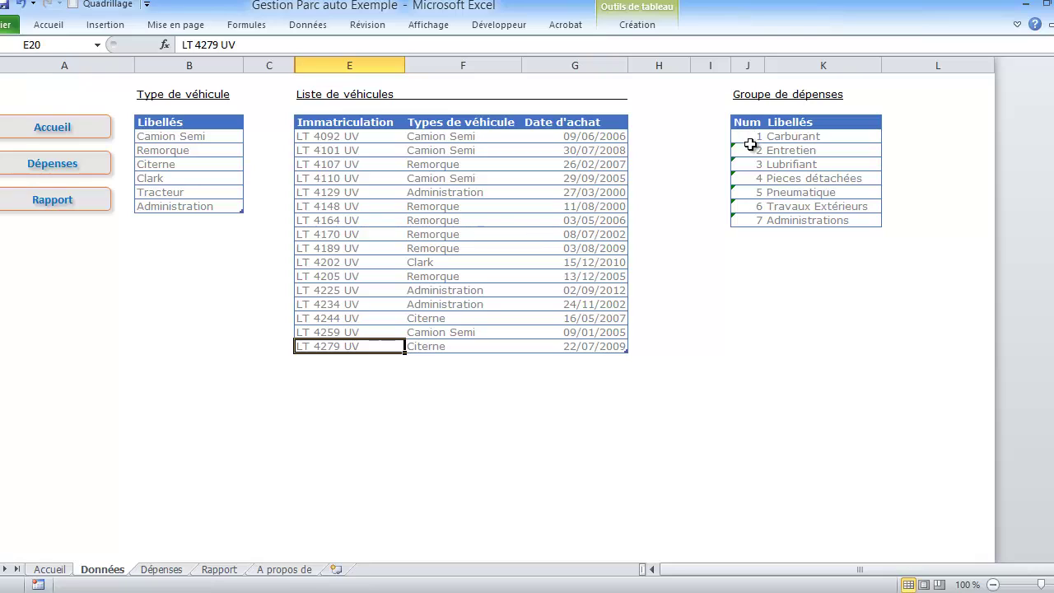
drag(751, 140, 812, 217)
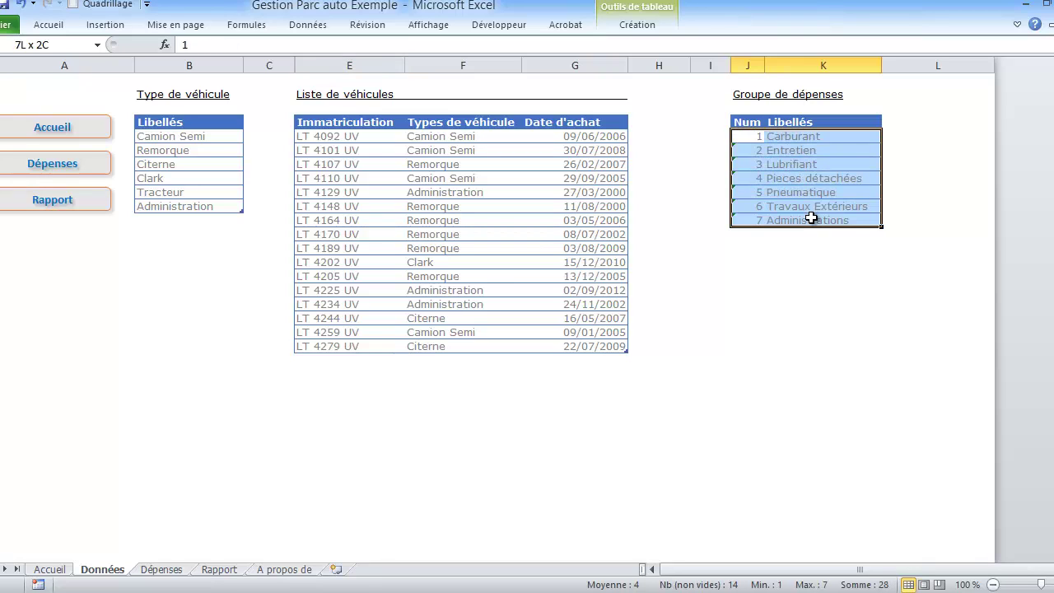
click(367, 149)
click(179, 137)
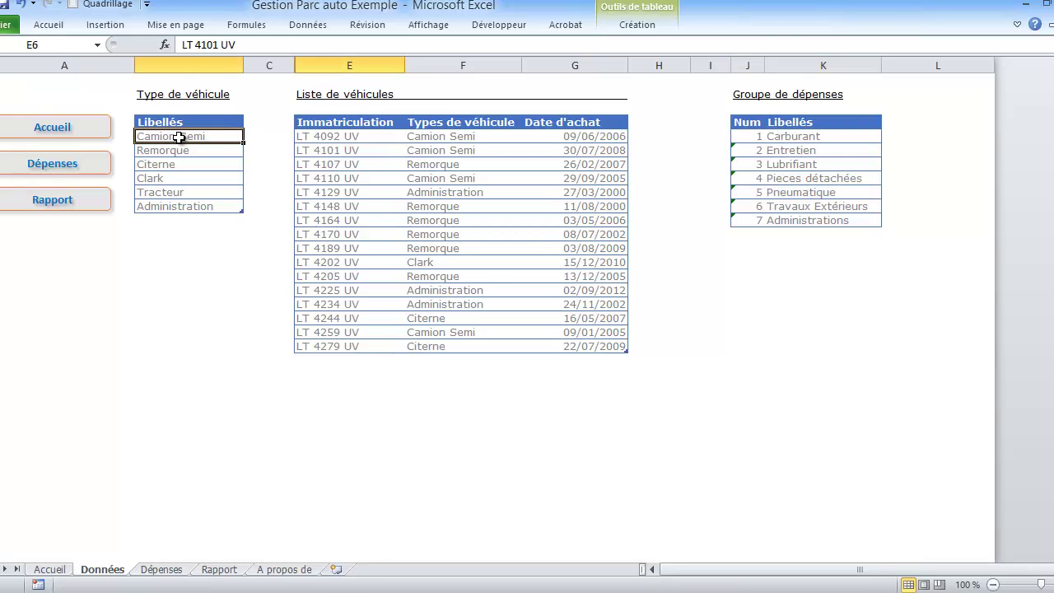
click(378, 151)
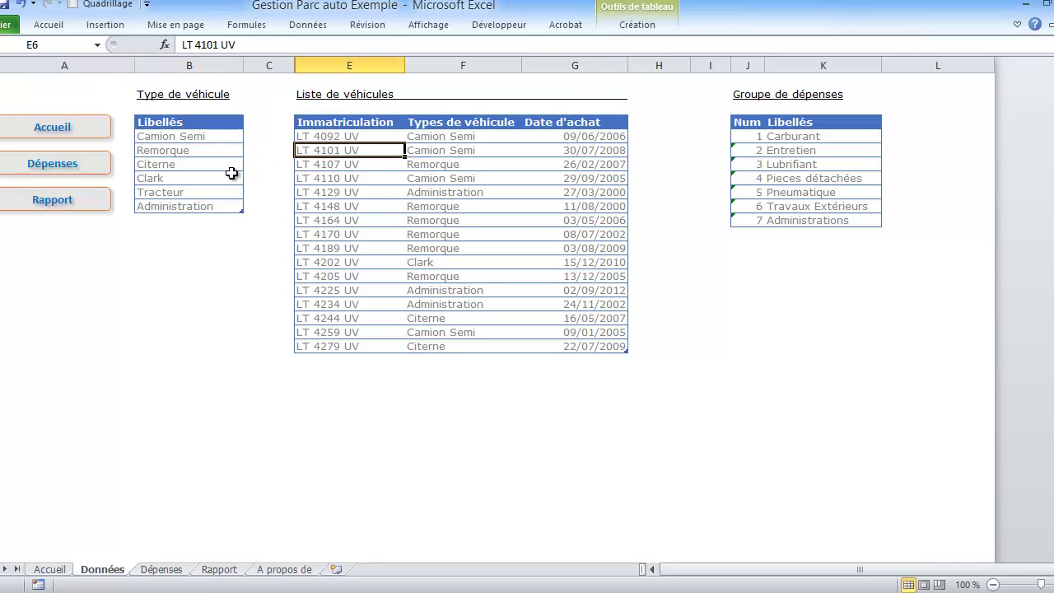
click(232, 173)
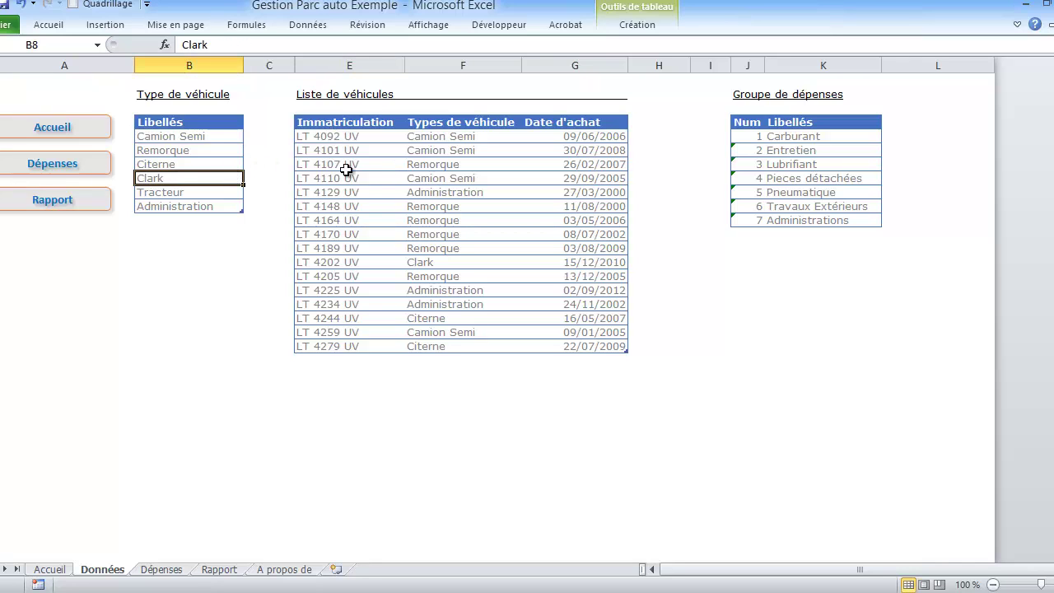
click(39, 165)
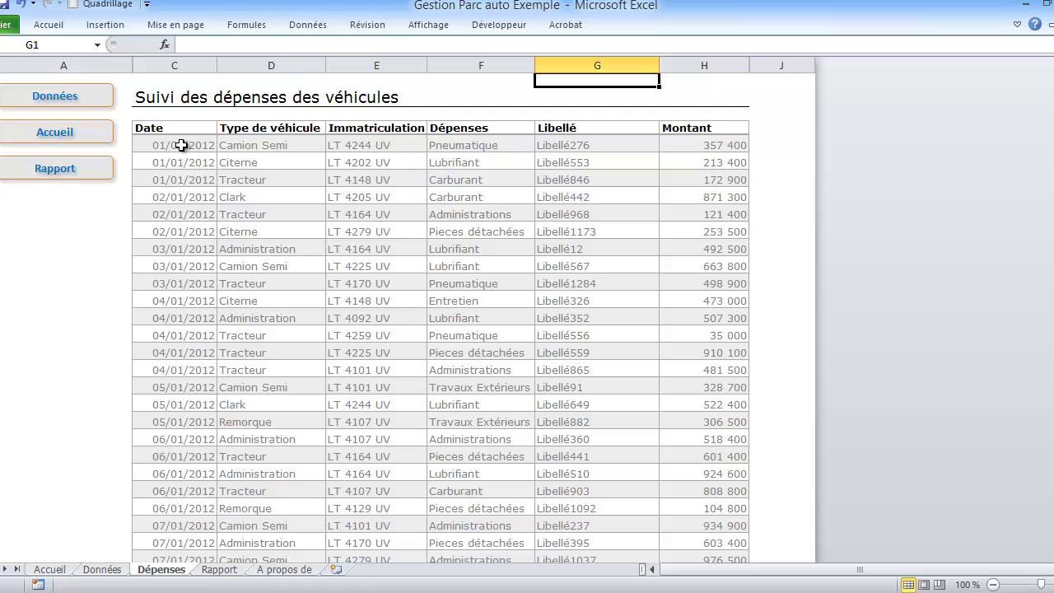
mouse_move(181, 145)
mouse_down()
mouse_move(689, 404)
mouse_move(692, 472)
mouse_up()
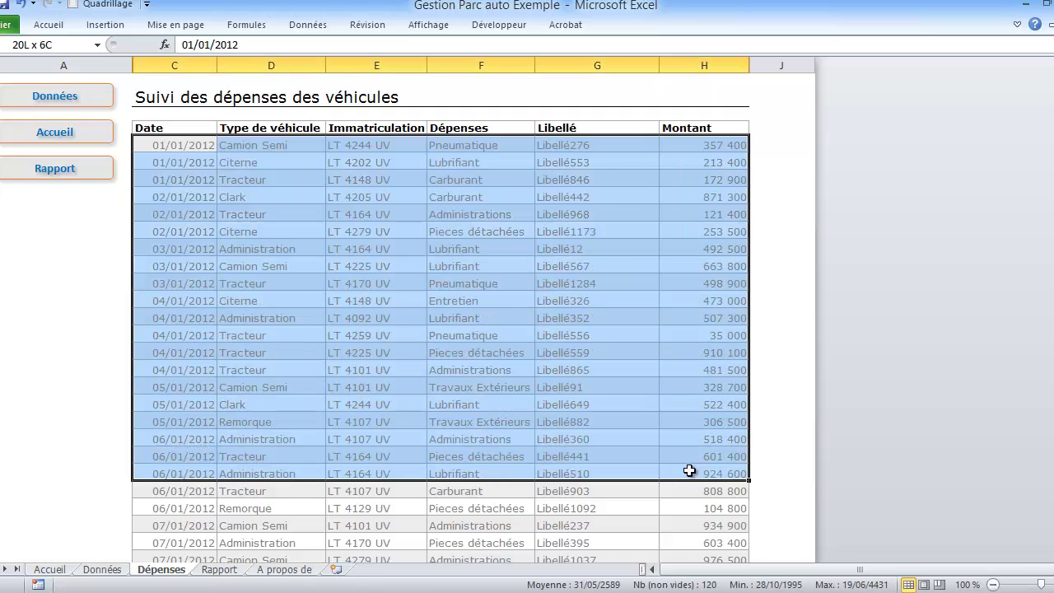
click(180, 155)
click(264, 164)
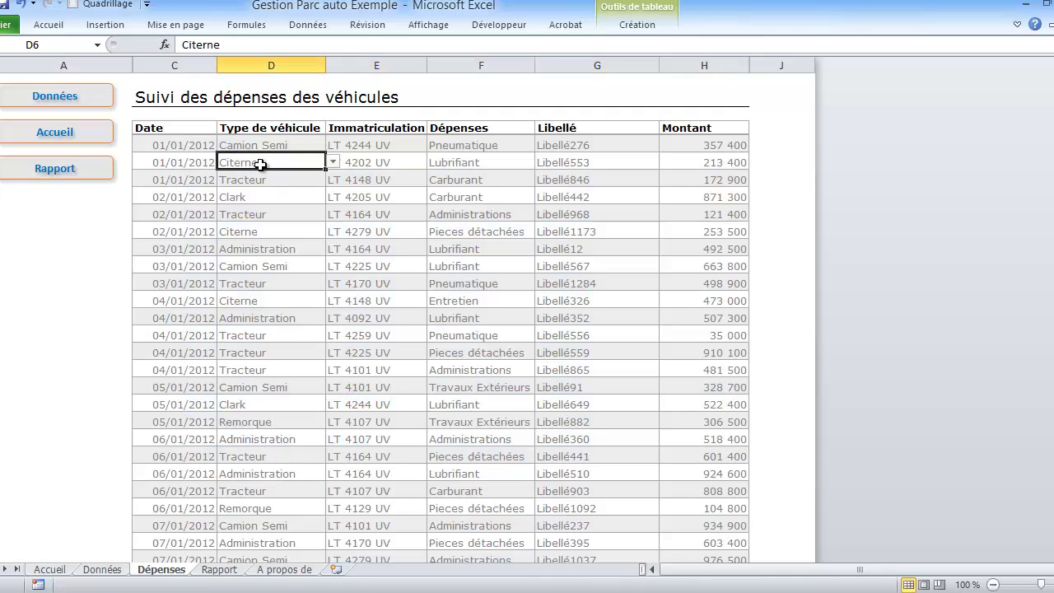
click(388, 168)
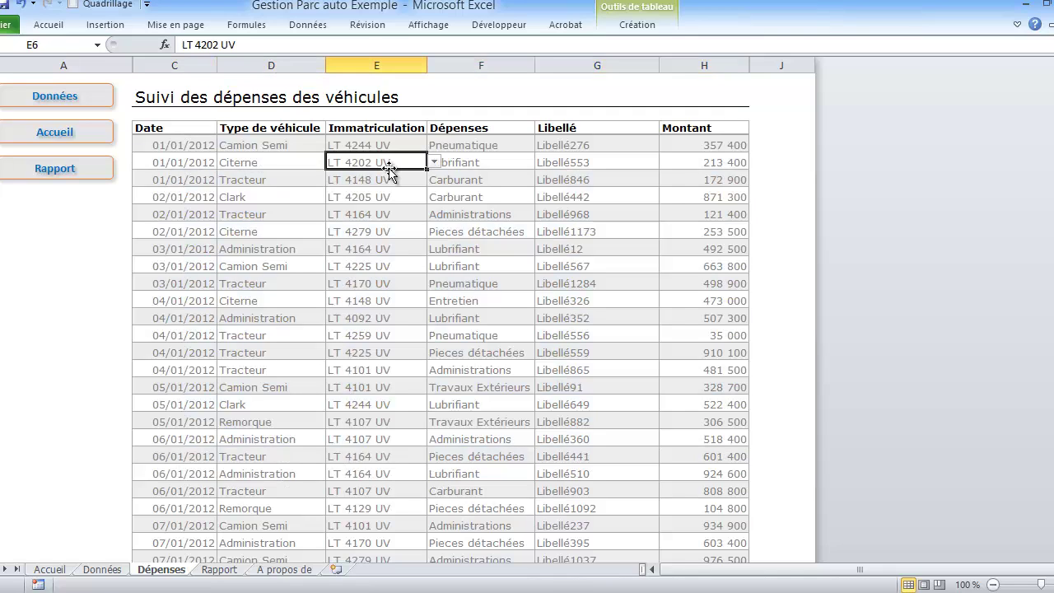
click(434, 166)
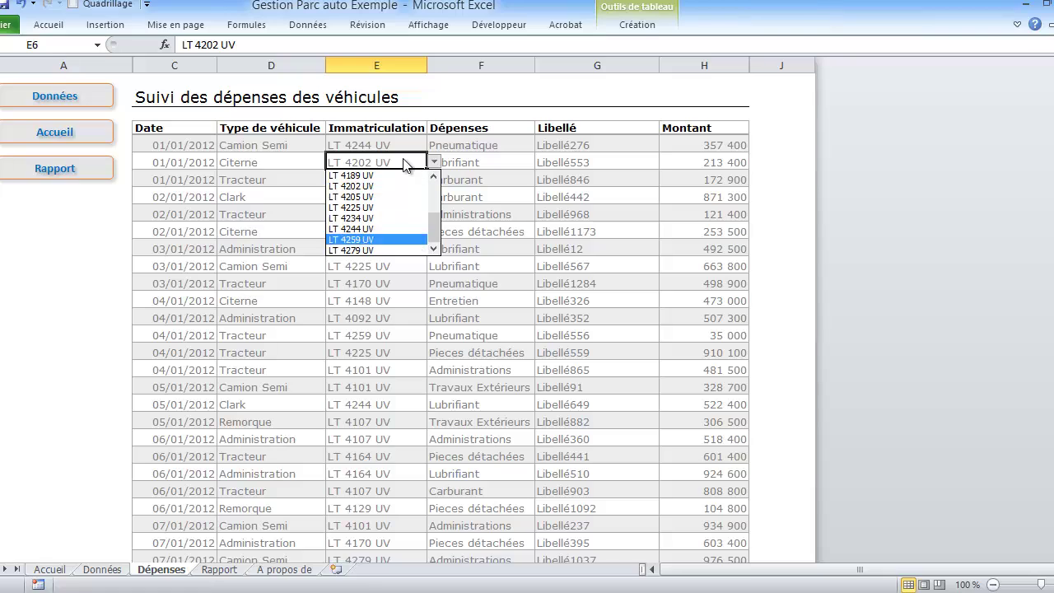
click(434, 166)
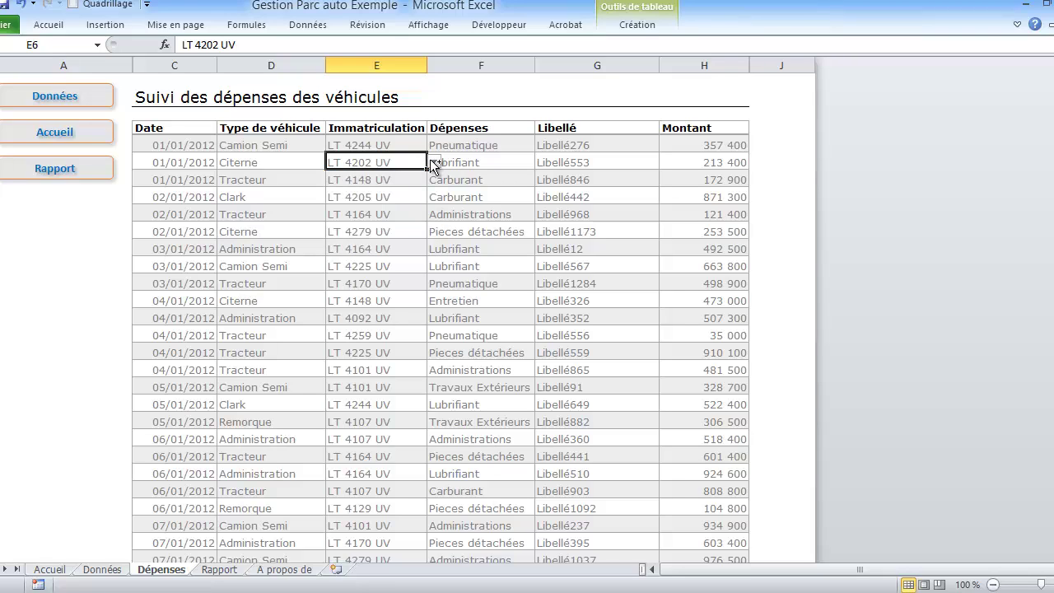
Check the vehicle-type choices for Citerne, then review Lubrifiant, Libellé553 and 213 400.
click(221, 169)
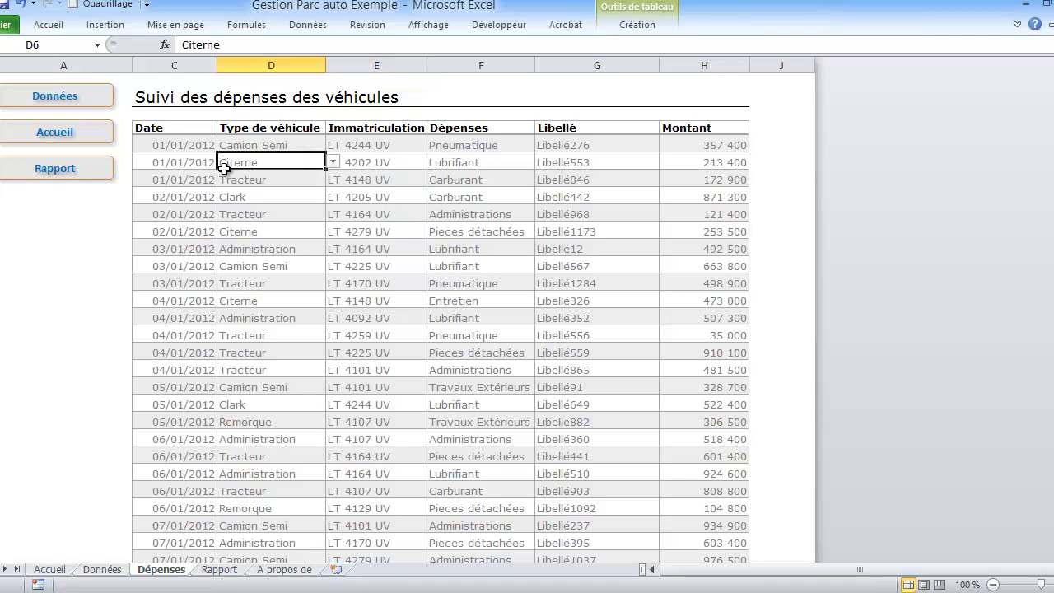
click(336, 163)
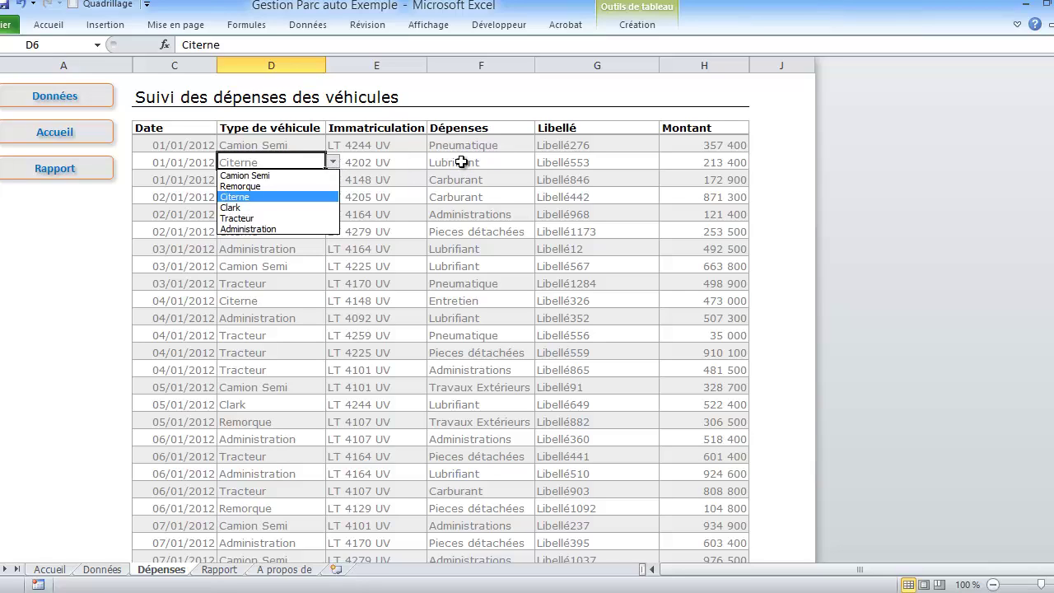
click(461, 163)
click(462, 162)
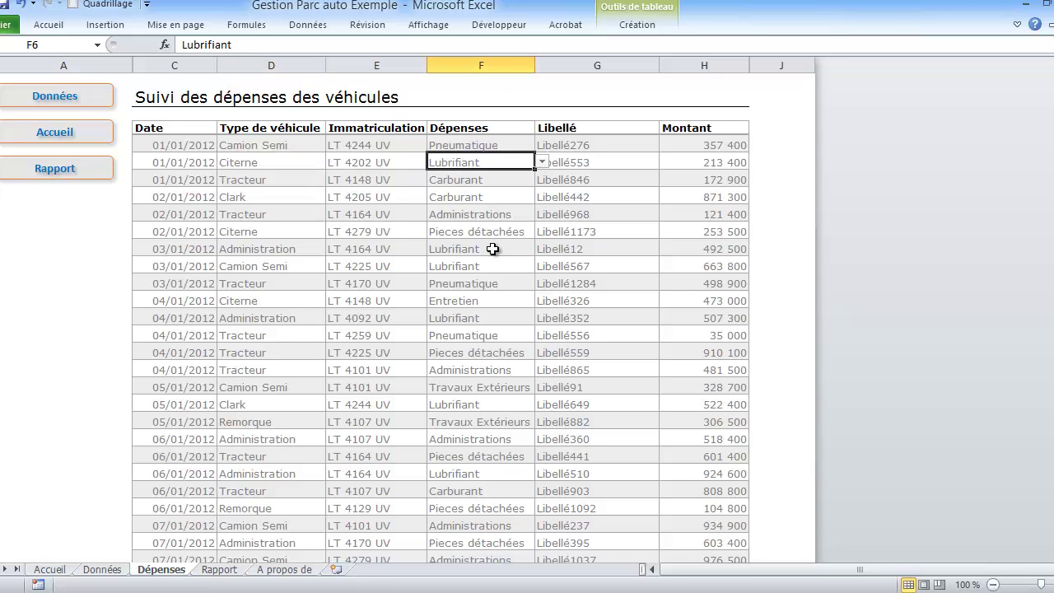
click(590, 163)
click(702, 168)
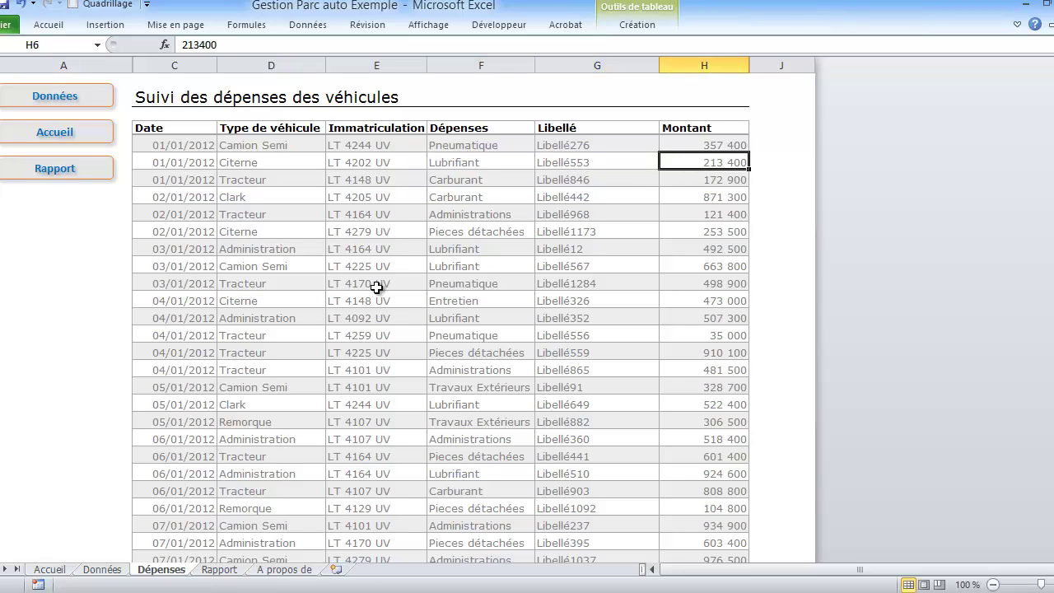
Browse down the Date column, return to the table top, and move to the Rapport sheet.
click(156, 191)
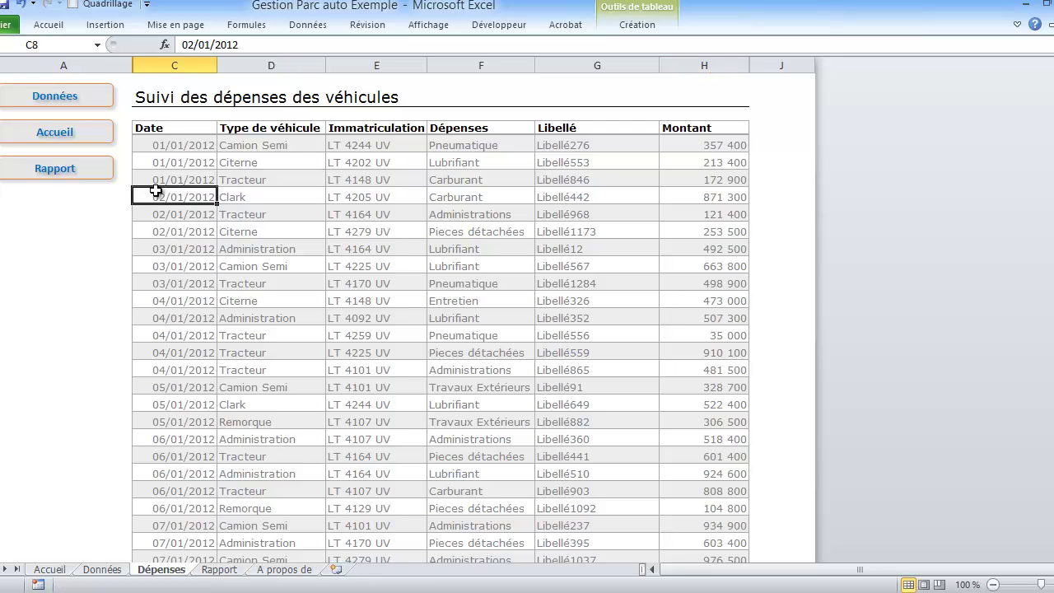
key(Down)
key(Down)
key(Down)
key(Down)
key(Down)
key(Down)
key(Down)
key(Down)
key(Down)
key(Down)
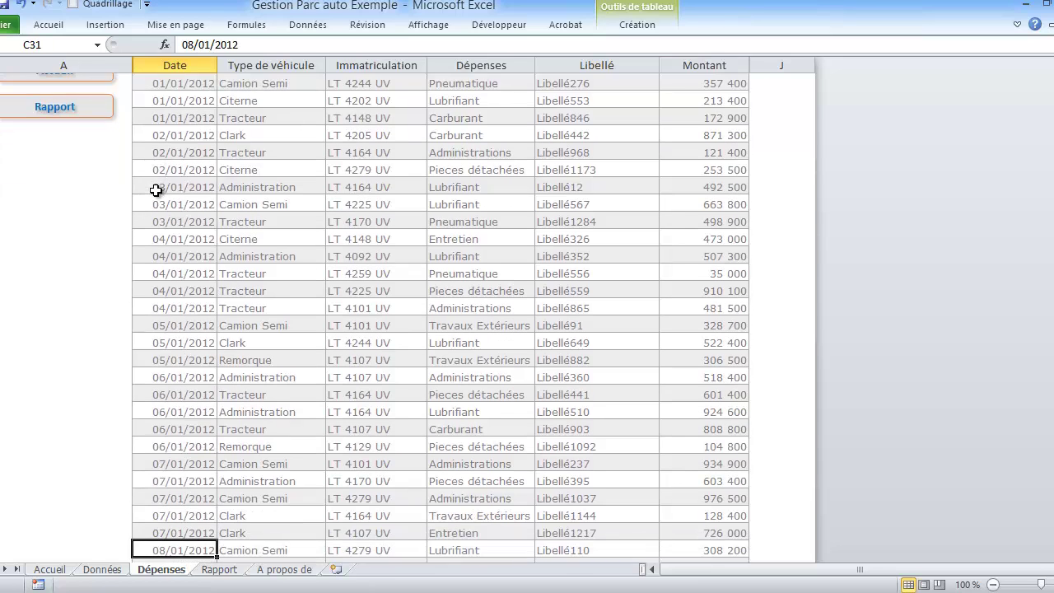
key(Down)
key(Down)
key(Down)
key(Down)
key(Down)
key(Down)
key(ctrl+Up)
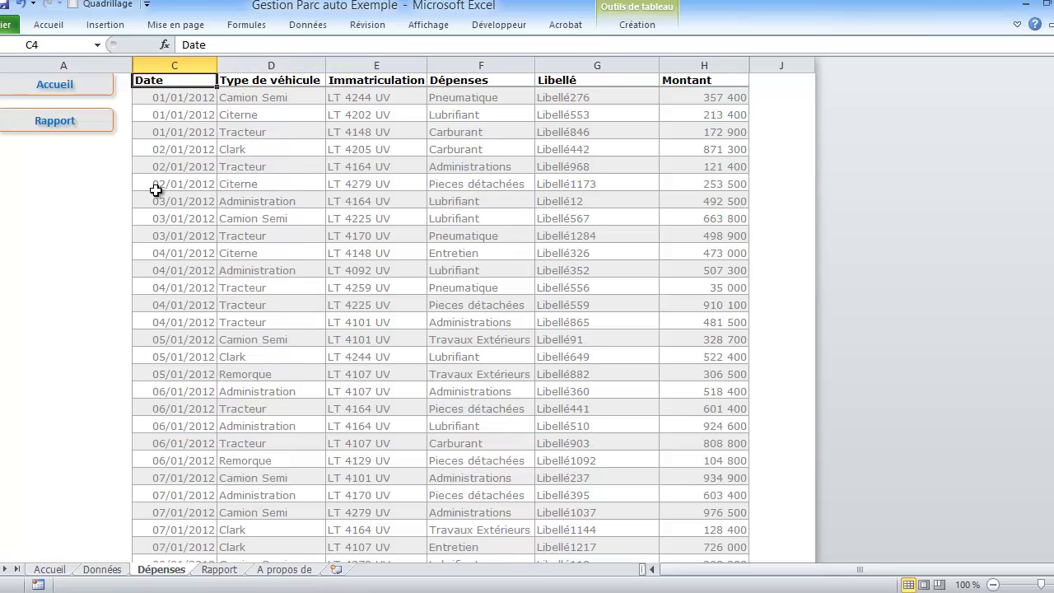
key(ctrl+Page_Down)
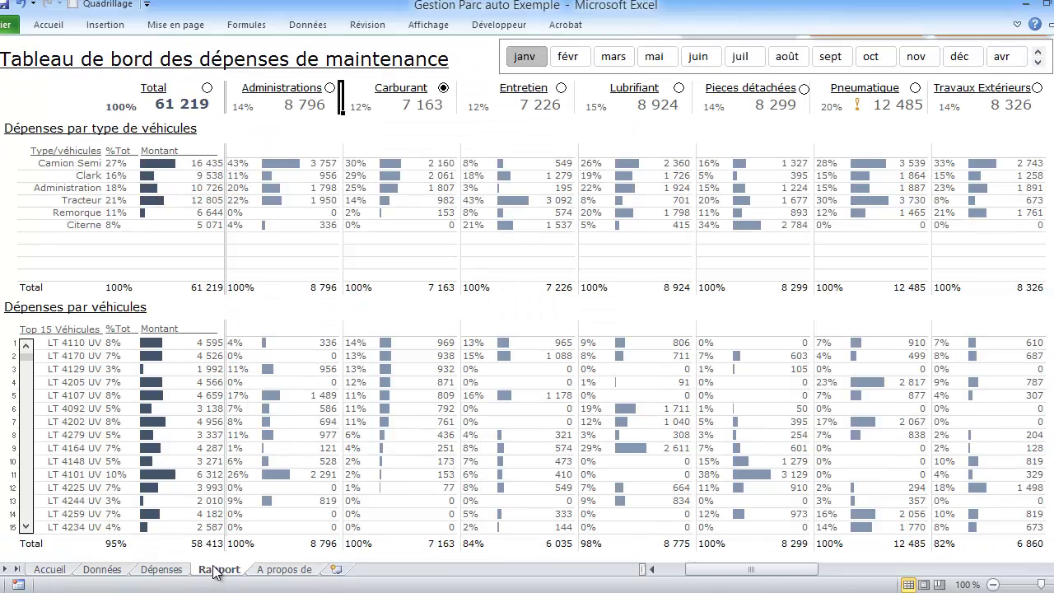
click(391, 122)
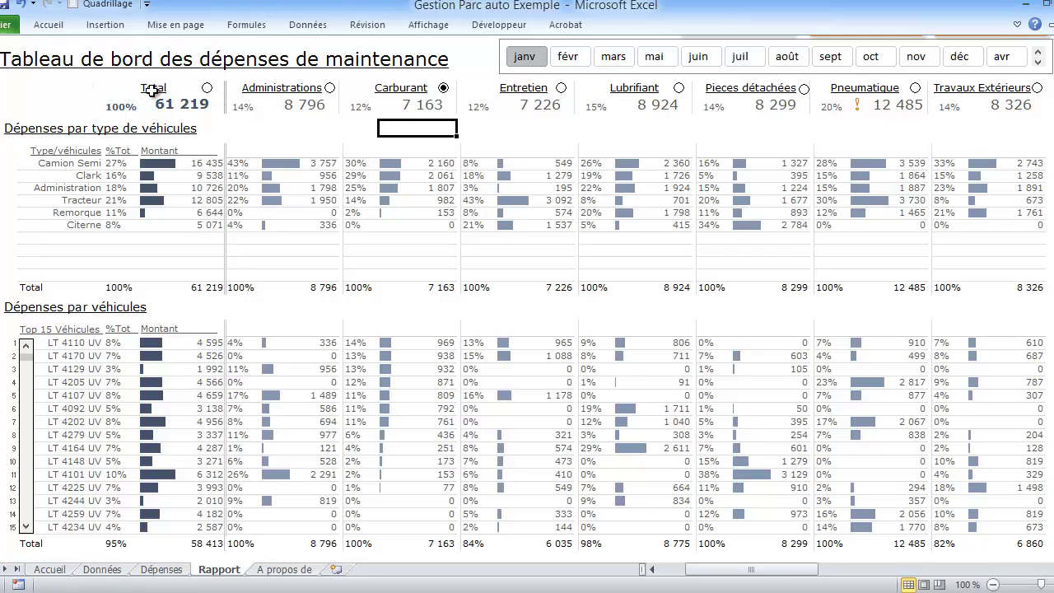
click(166, 97)
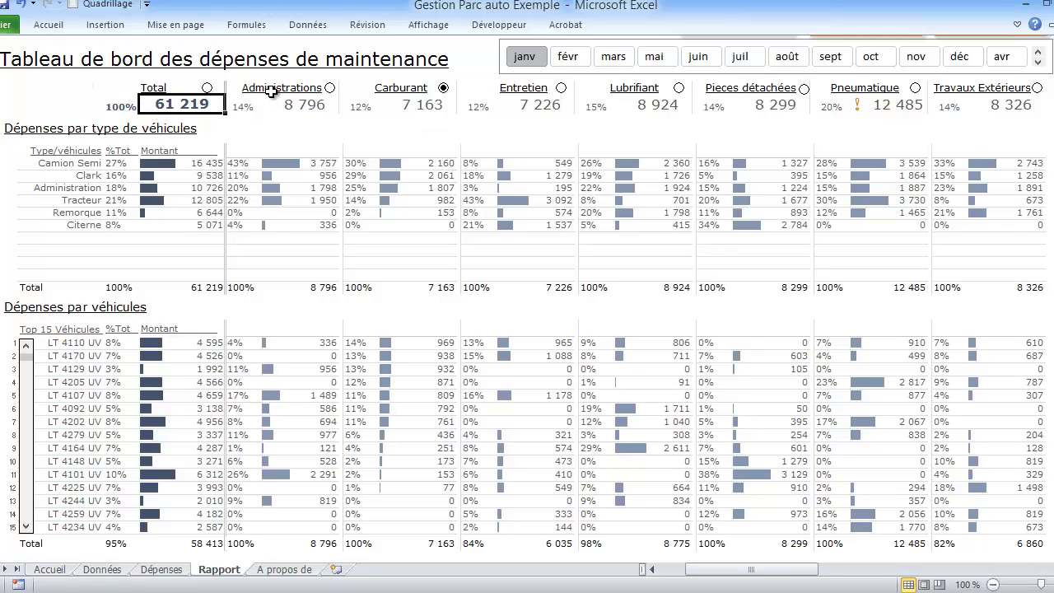
drag(273, 90, 272, 423)
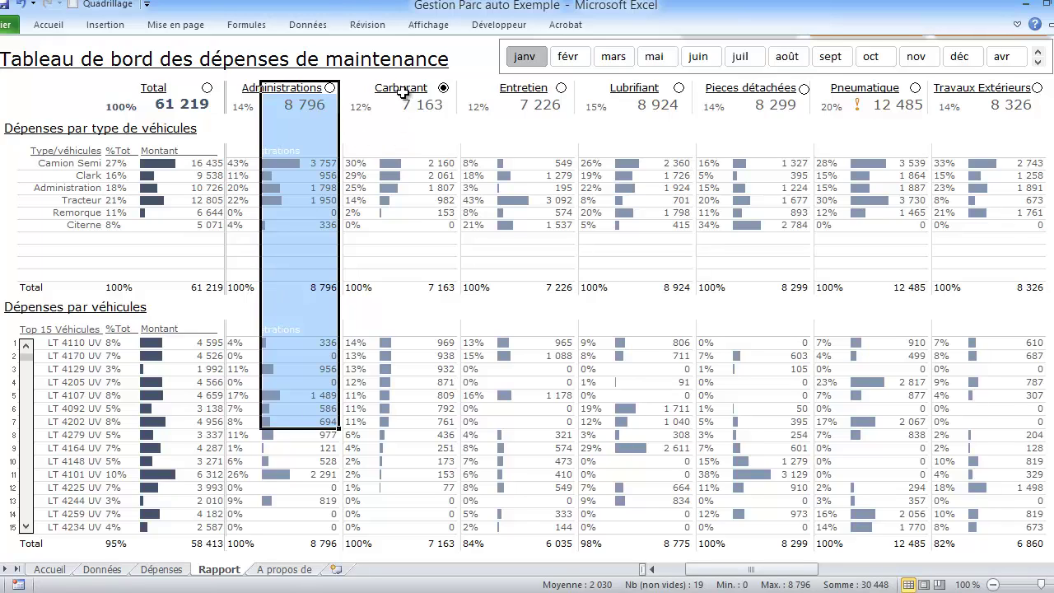
drag(401, 88, 442, 318)
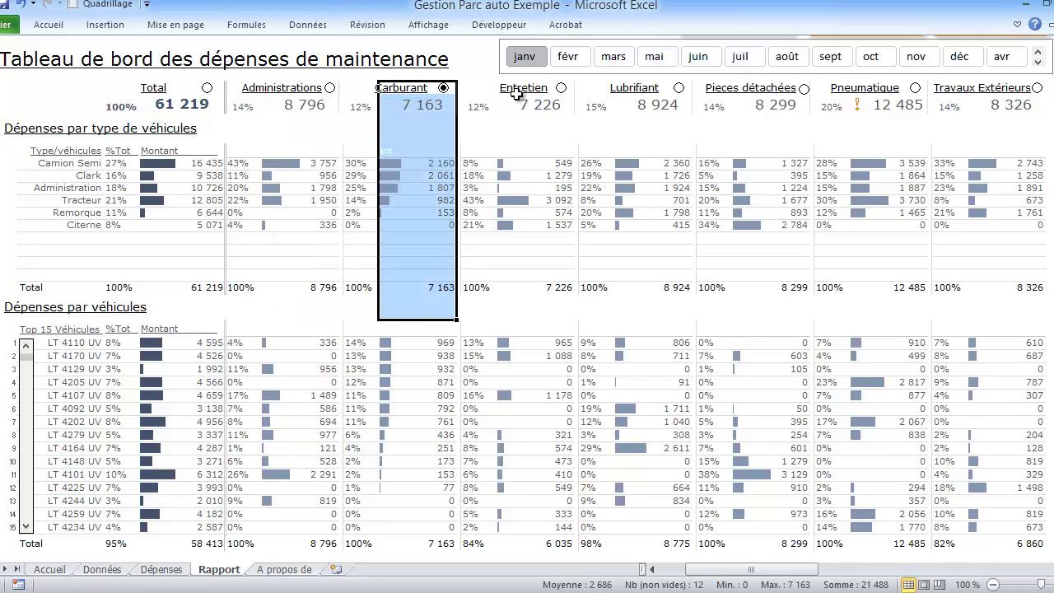
drag(516, 93, 537, 318)
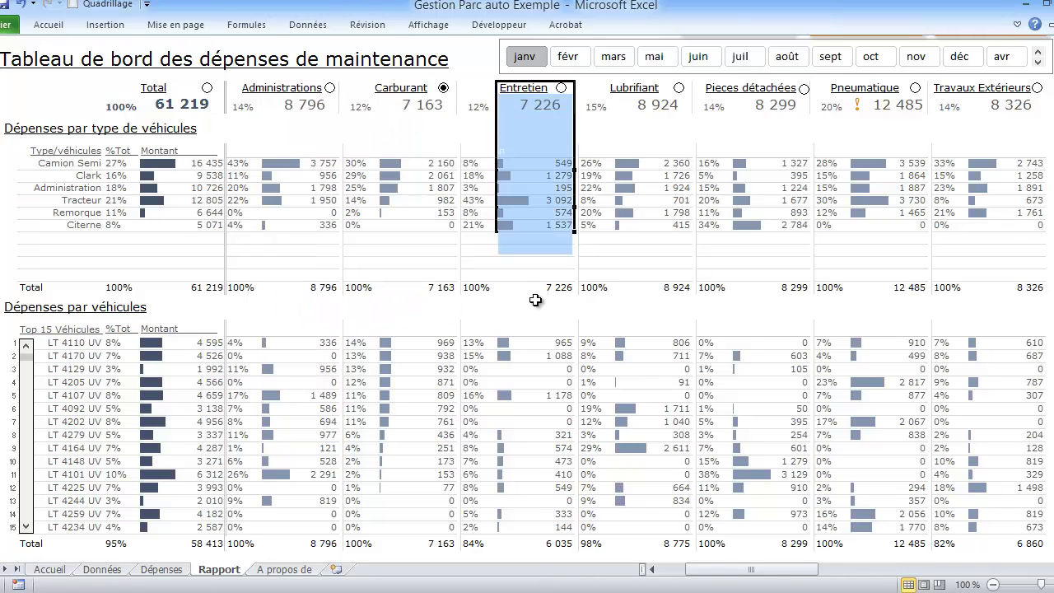
click(635, 88)
drag(641, 316, 641, 318)
drag(756, 88, 762, 265)
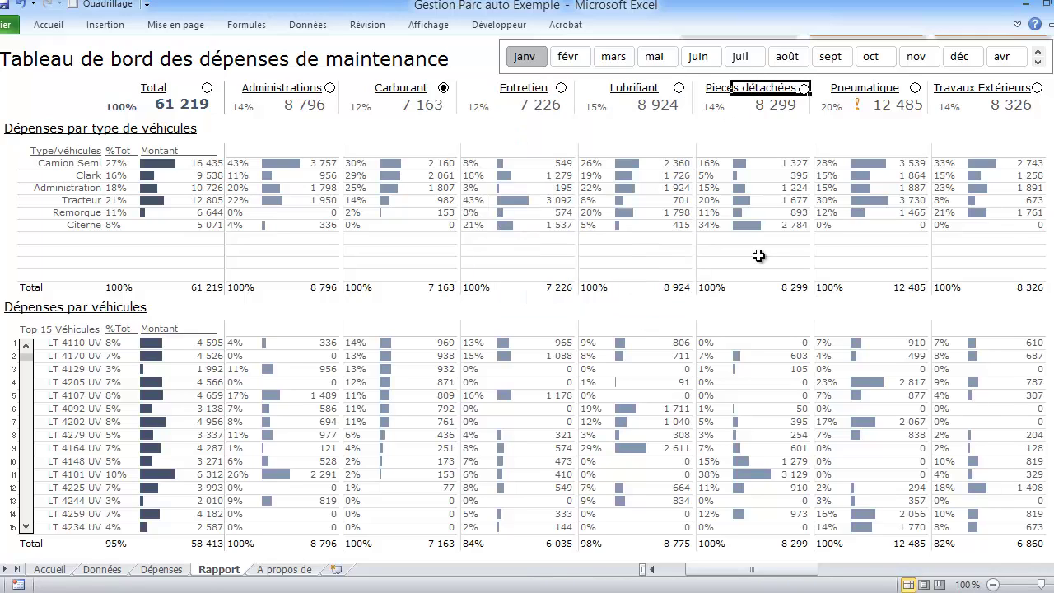
drag(860, 88, 881, 272)
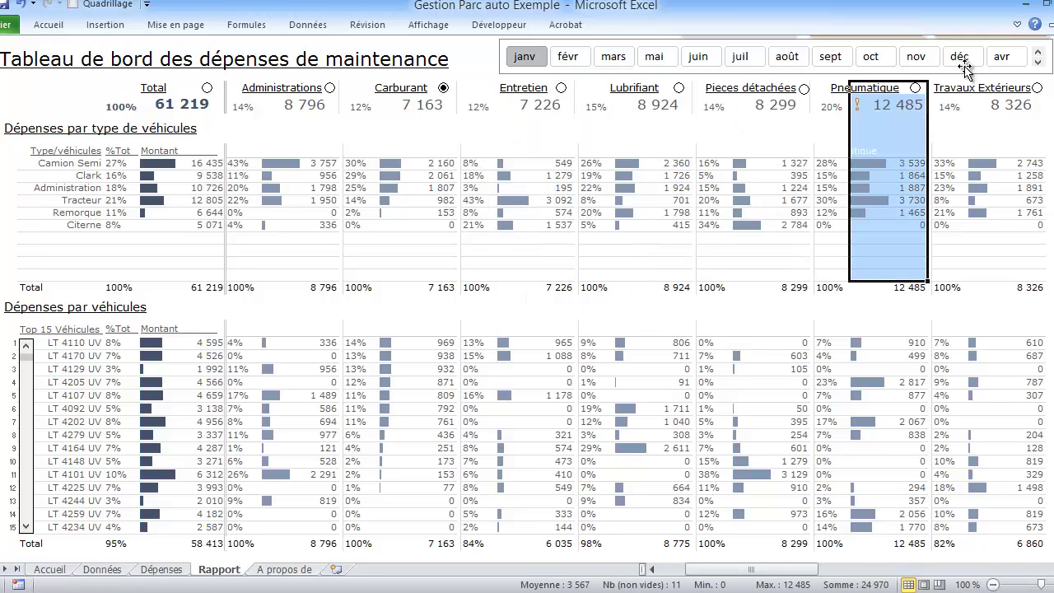
drag(966, 84, 971, 538)
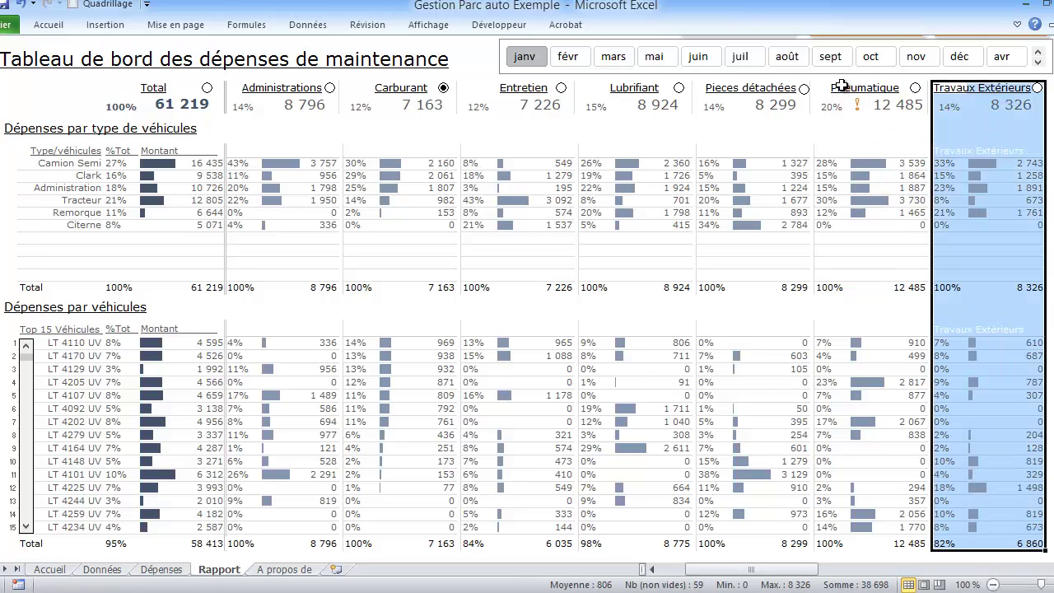
mouse_move(845, 82)
mouse_down()
mouse_move(914, 152)
mouse_move(921, 545)
mouse_up()
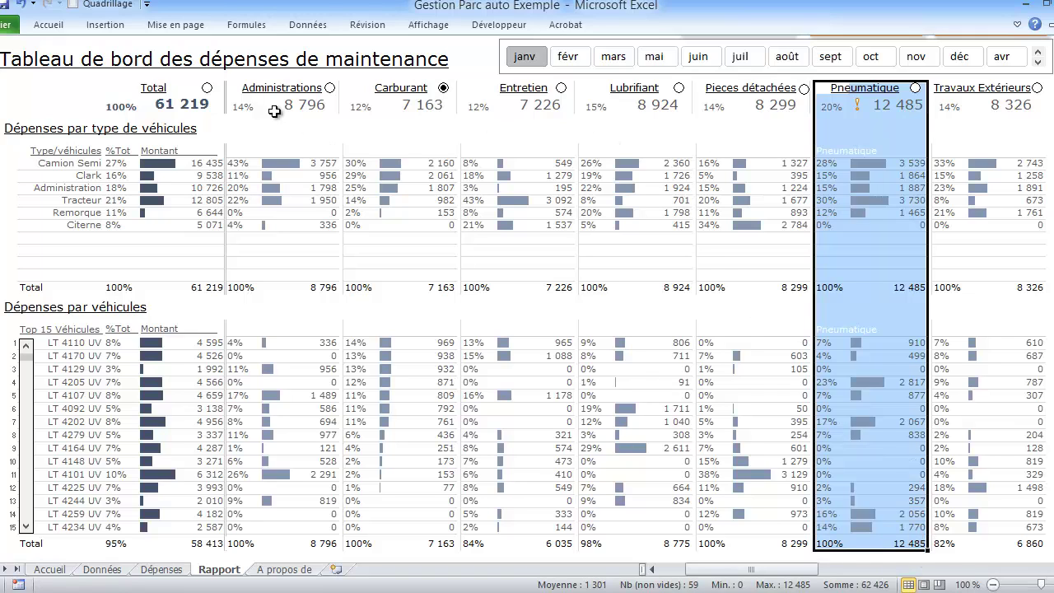
drag(16, 89, 690, 99)
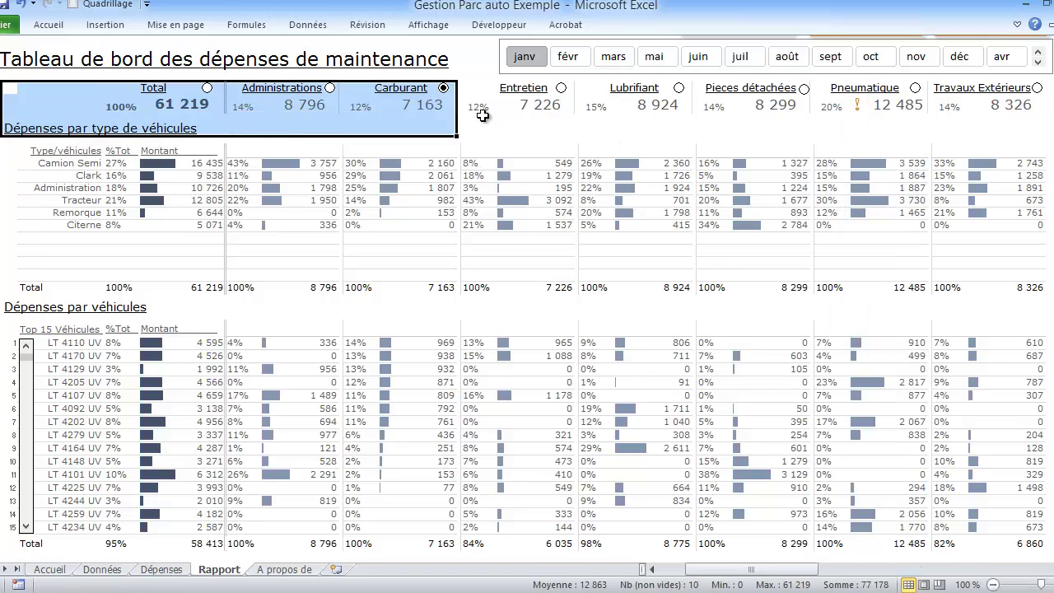
drag(829, 91, 999, 102)
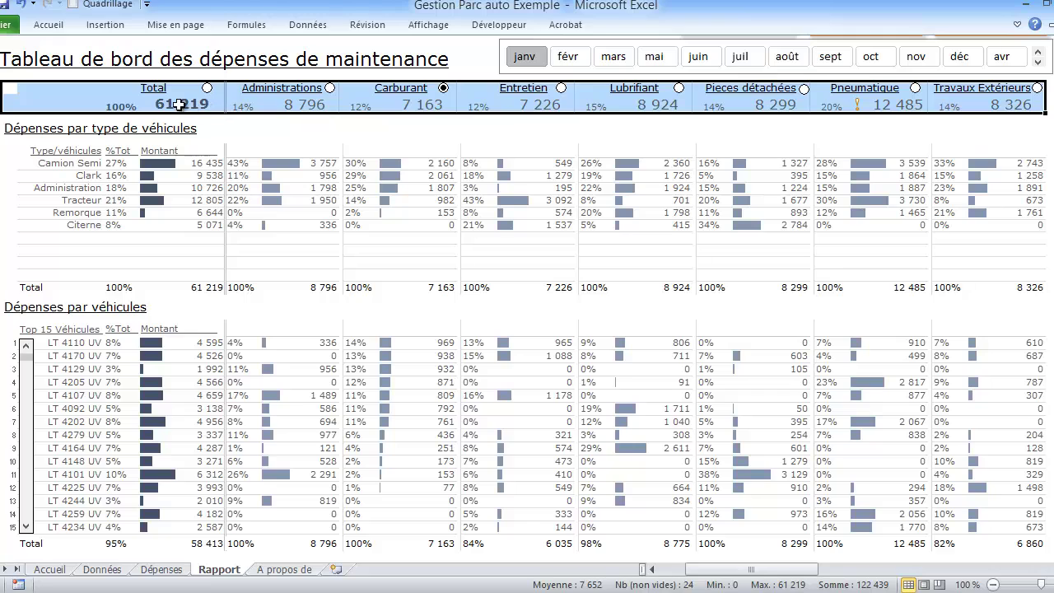
Review the 61 219 total and category totals Administrations through Pieces détachées.
click(172, 103)
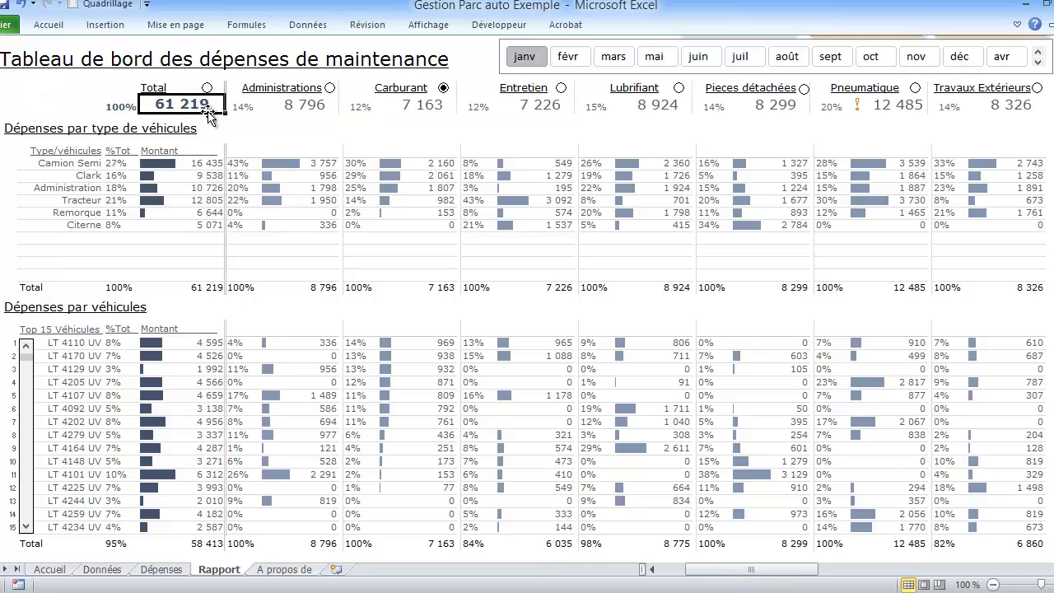
click(319, 97)
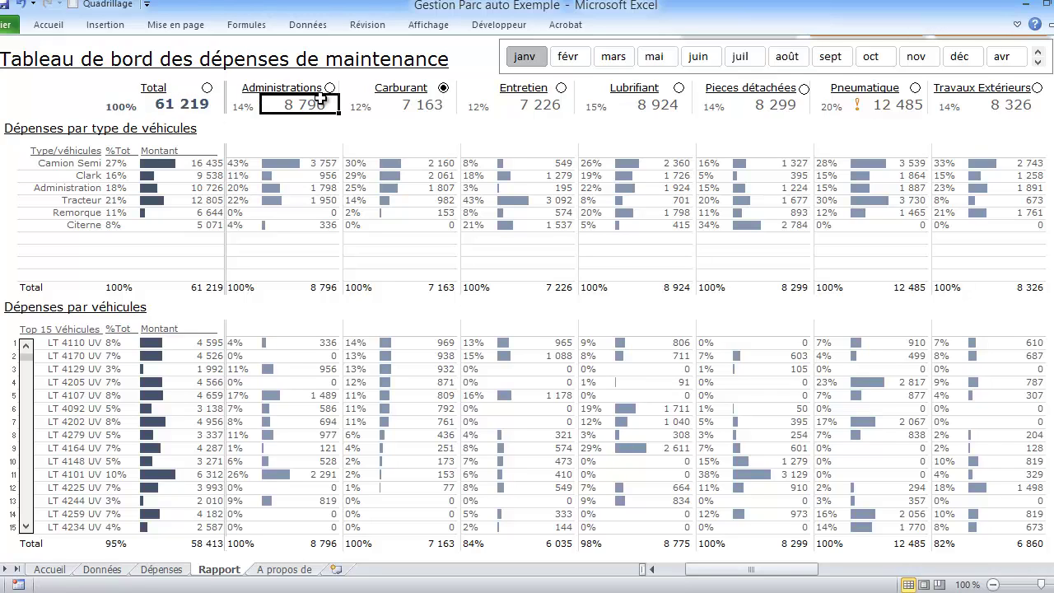
click(410, 106)
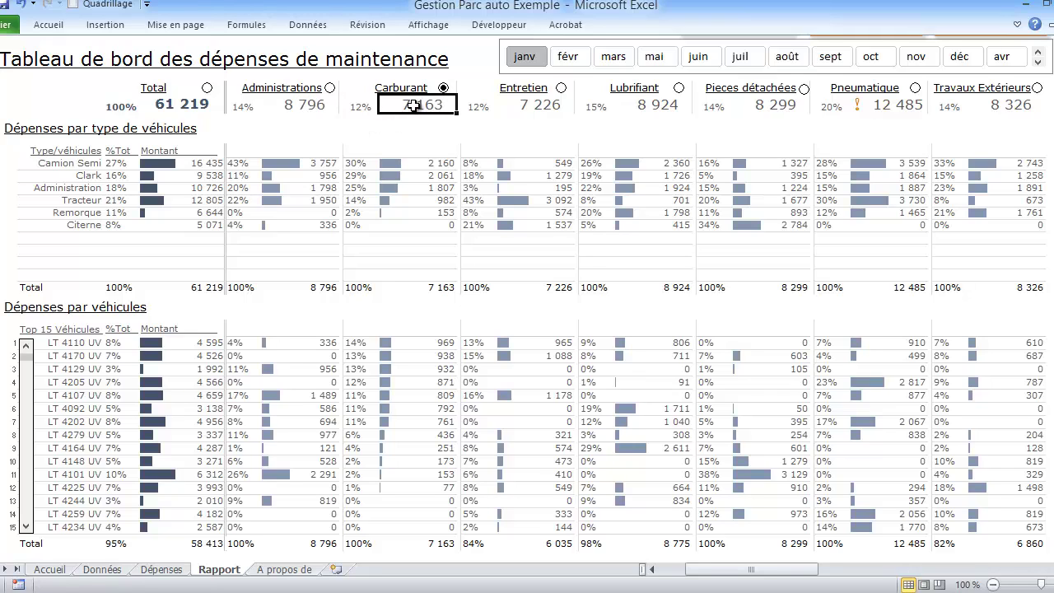
click(522, 108)
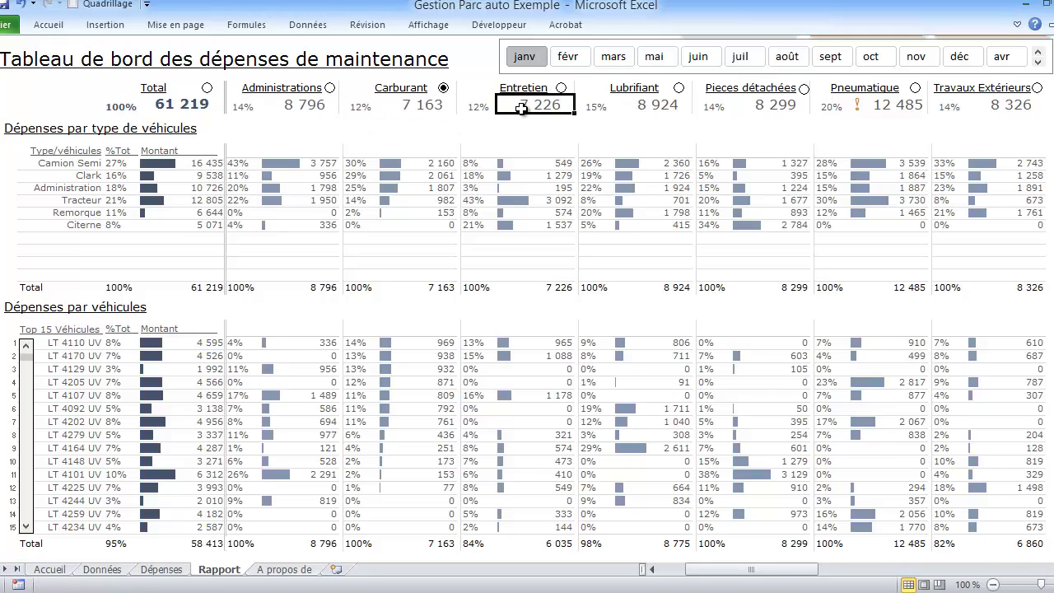
click(642, 107)
click(777, 112)
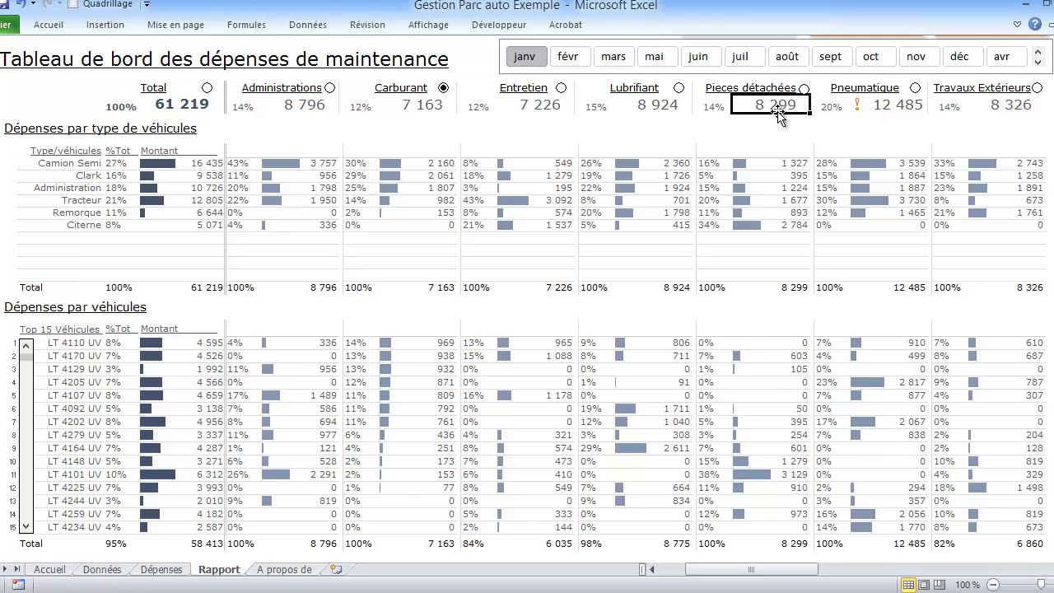
Select all seven category totals, from Administrations 8 796 to Travaux Extérieurs.
click(316, 104)
ctrl+click(417, 107)
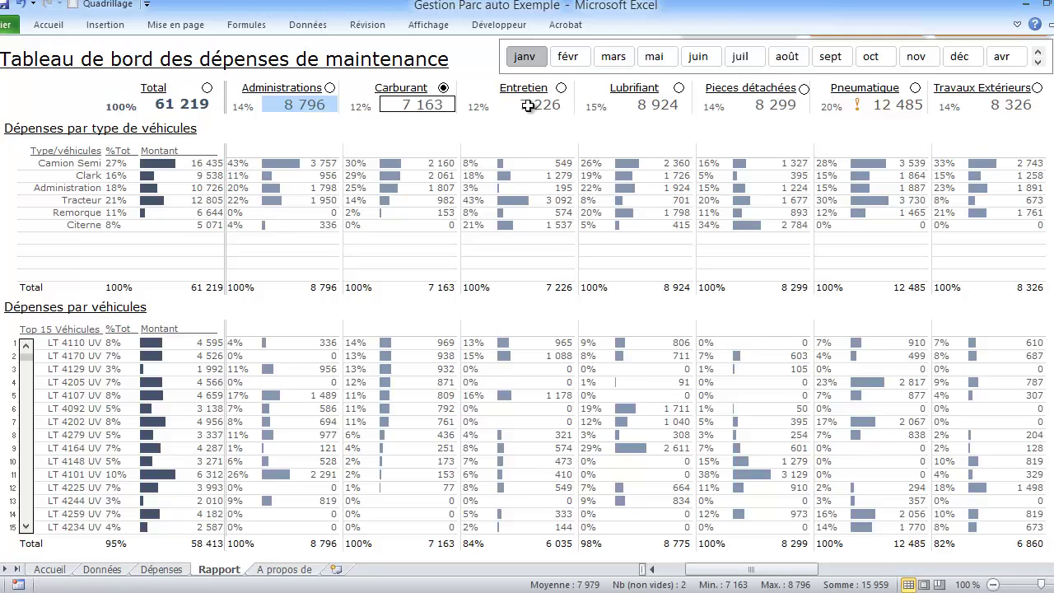
ctrl+click(541, 109)
ctrl+click(653, 109)
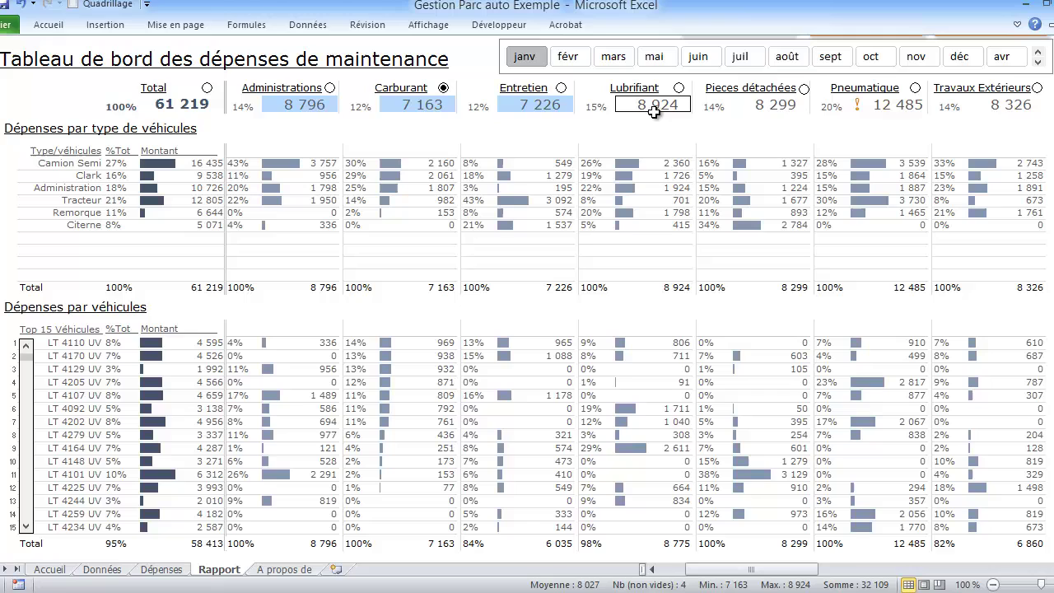
ctrl+click(761, 101)
ctrl+click(909, 104)
ctrl+click(979, 107)
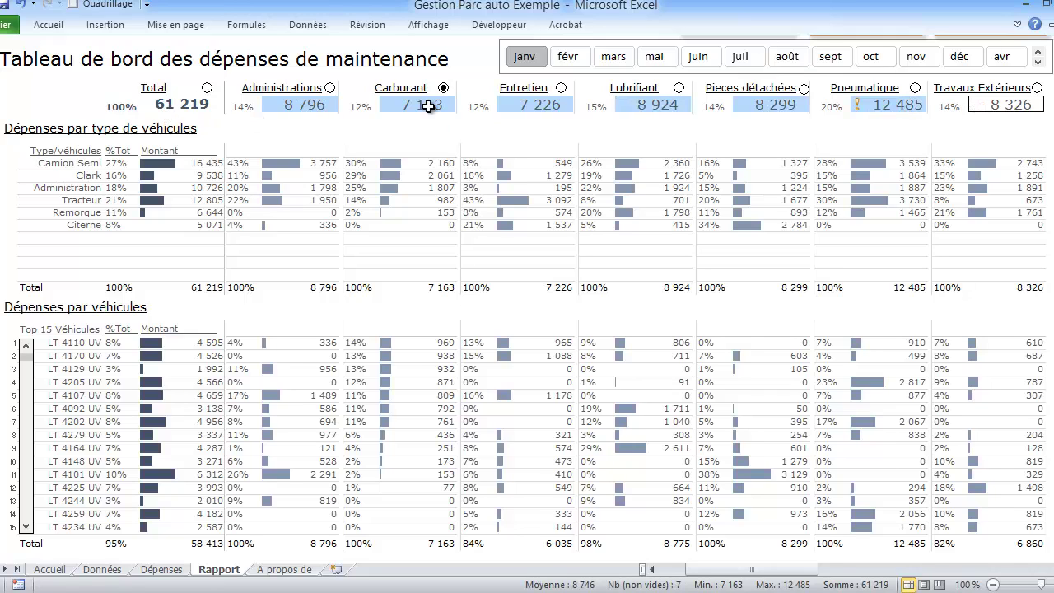
Check the Administrations 14% and Carburant 12% shares, then select totals Administrations to Lubrifiant.
click(288, 104)
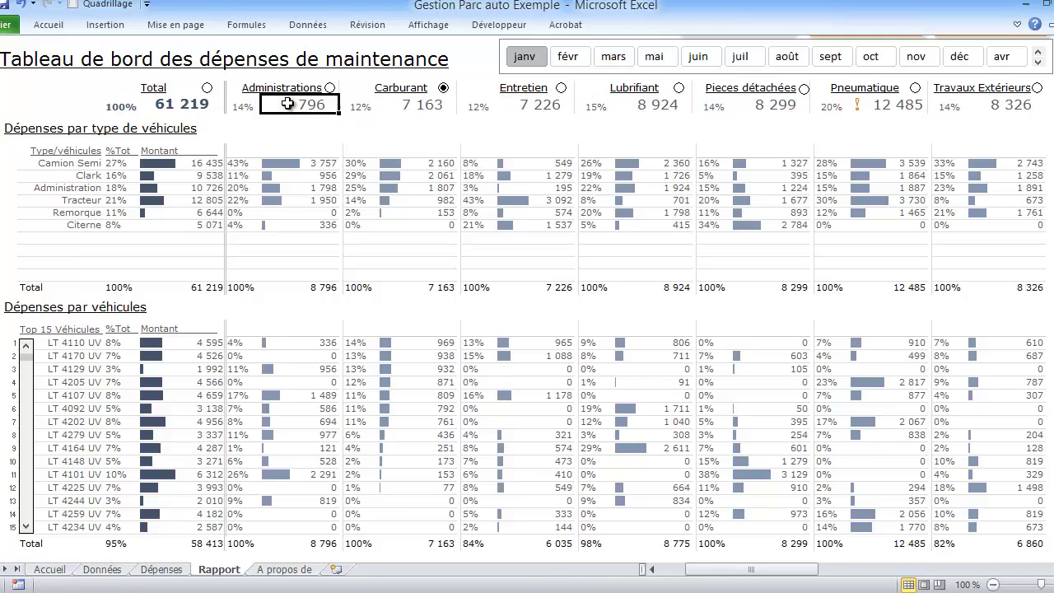
click(245, 110)
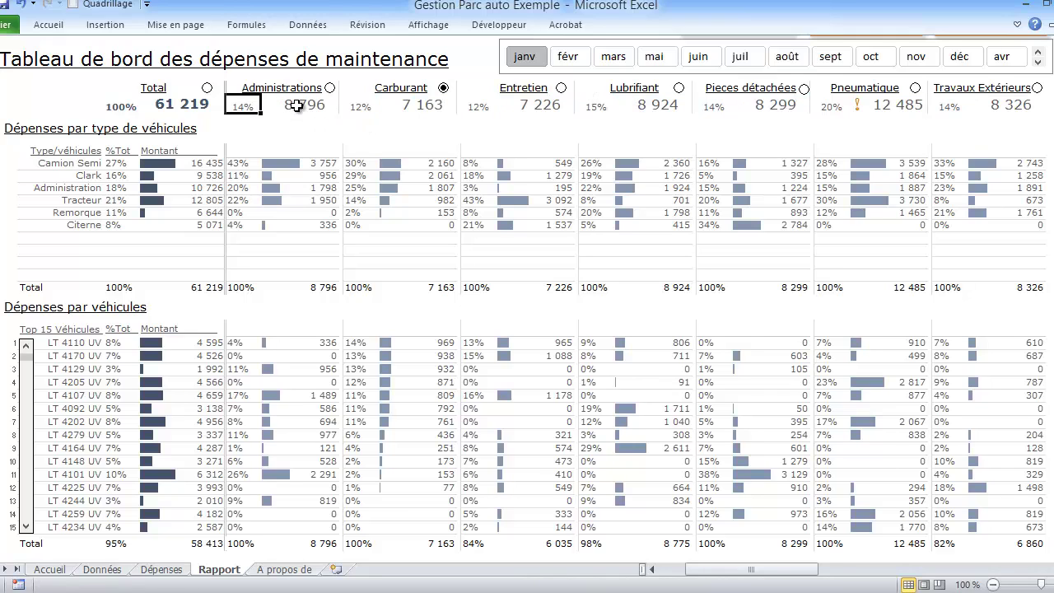
click(287, 105)
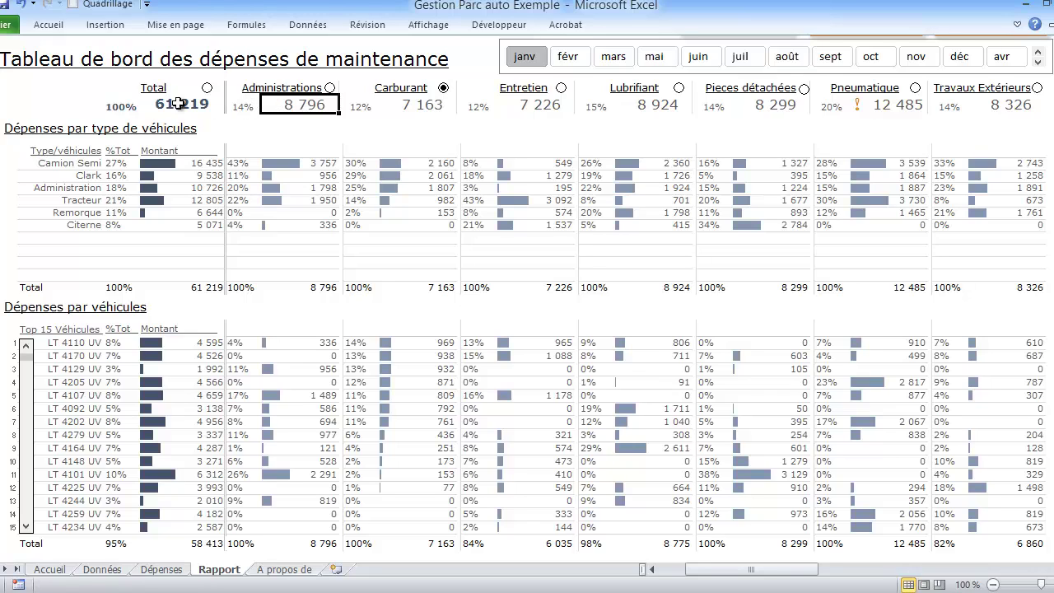
click(361, 108)
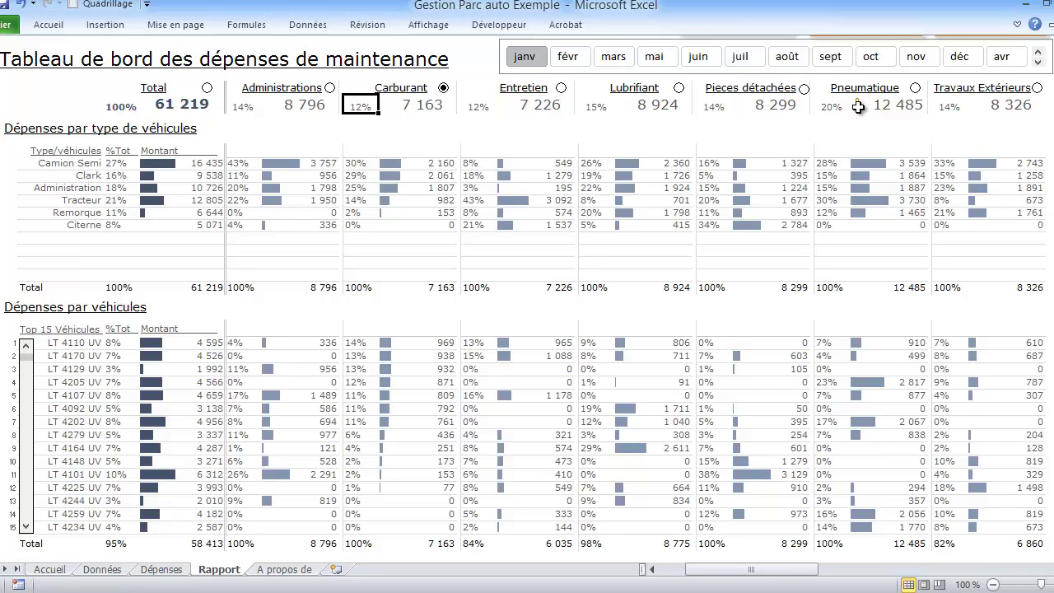
click(858, 125)
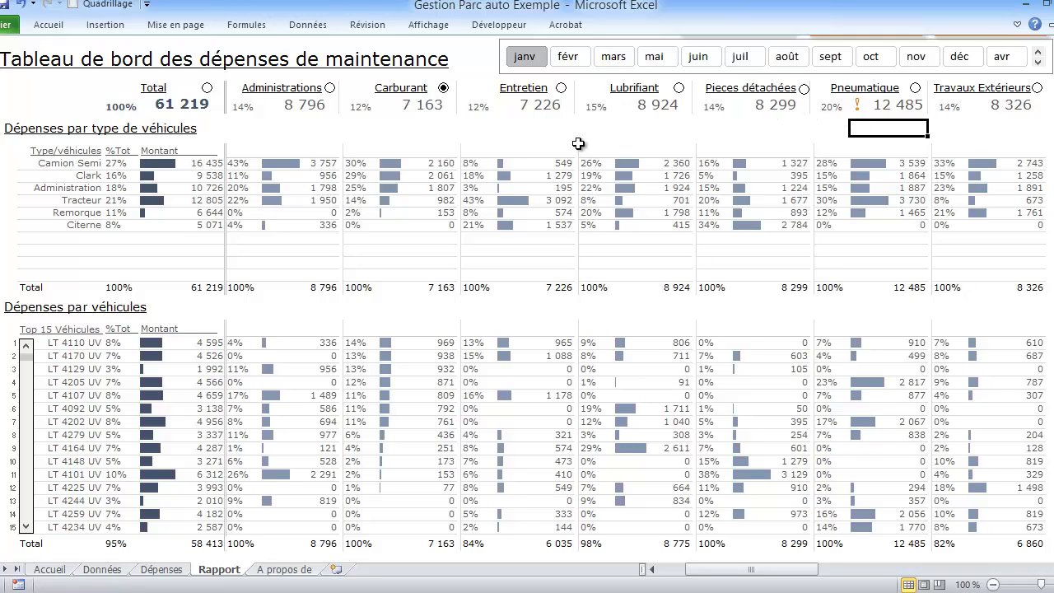
click(298, 107)
mouse_move(556, 132)
mouse_down()
mouse_move(653, 140)
mouse_move(639, 105)
mouse_up()
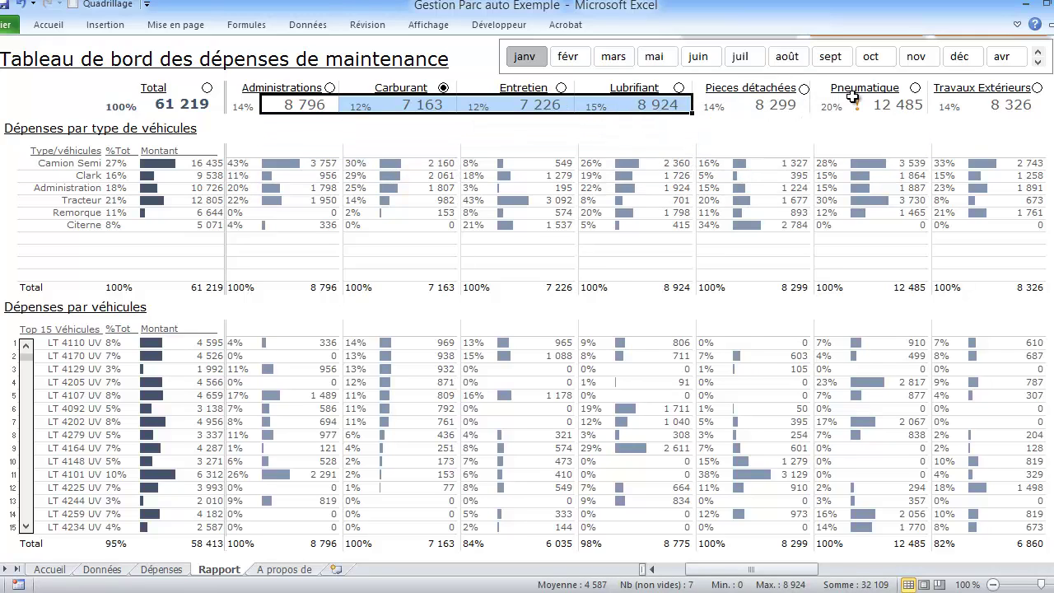
Filter the month slicer to janv, févr and mars, raising the total to 153 087.
click(579, 63)
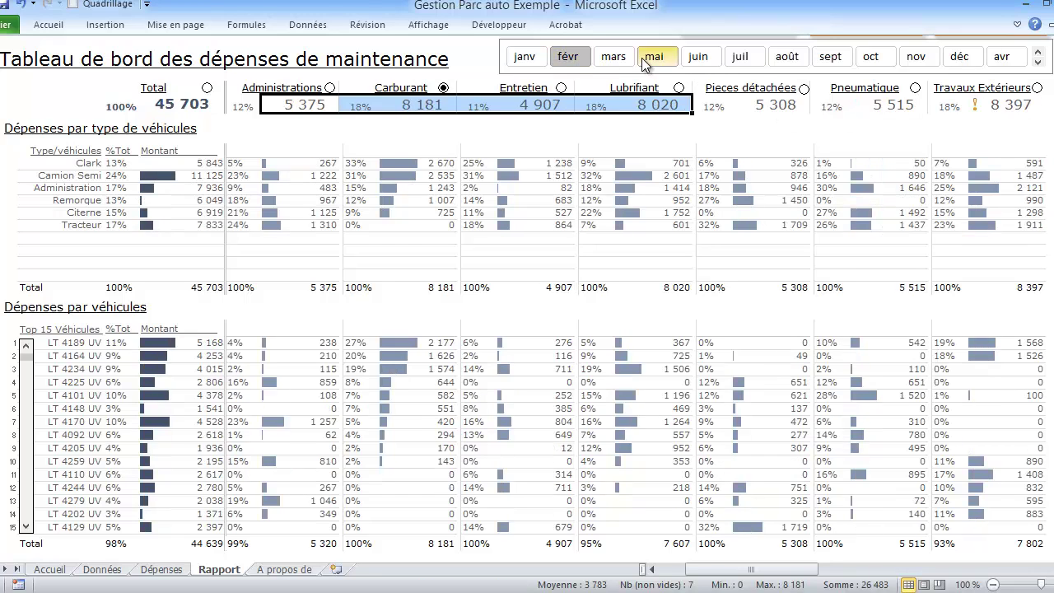
click(533, 59)
ctrl+click(564, 58)
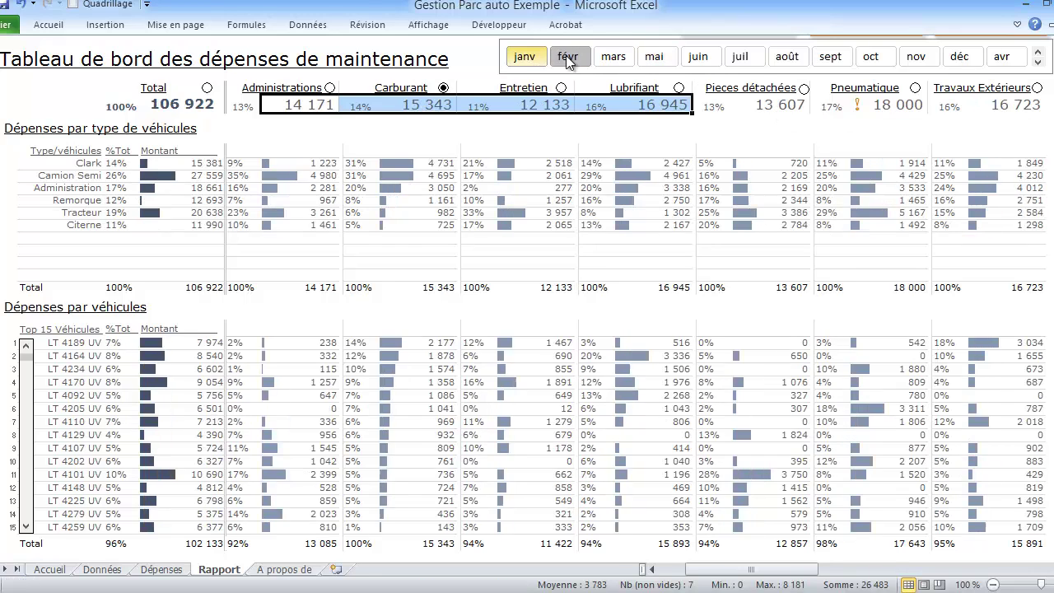
ctrl+click(608, 58)
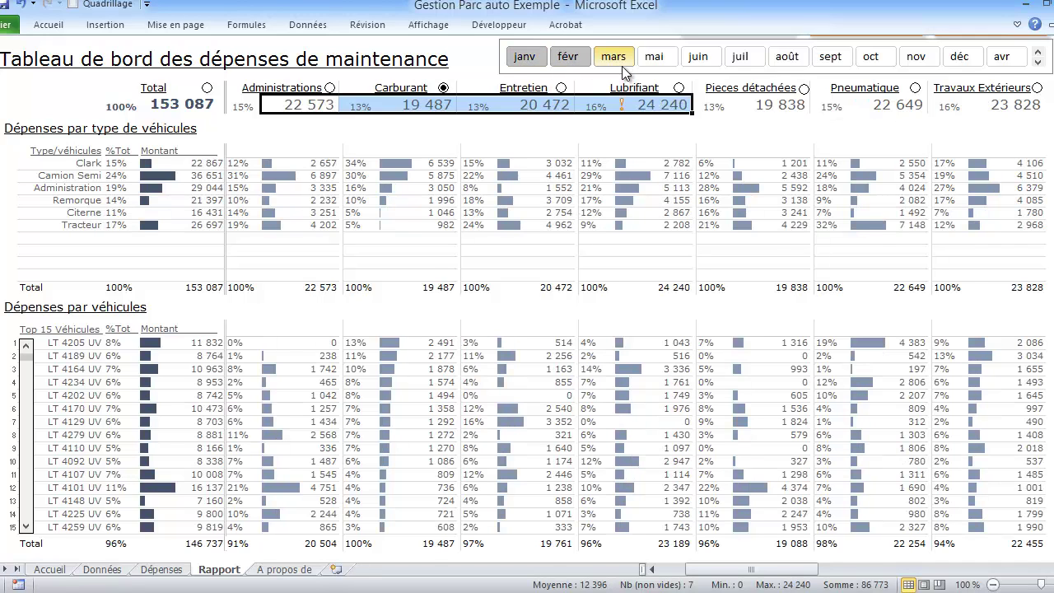
click(601, 140)
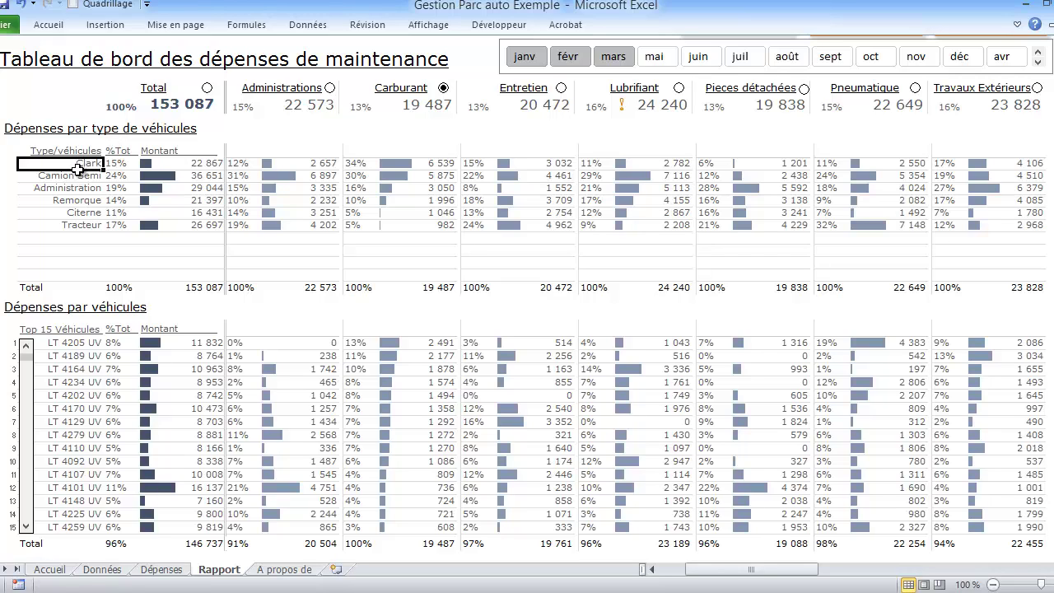
drag(77, 166, 80, 226)
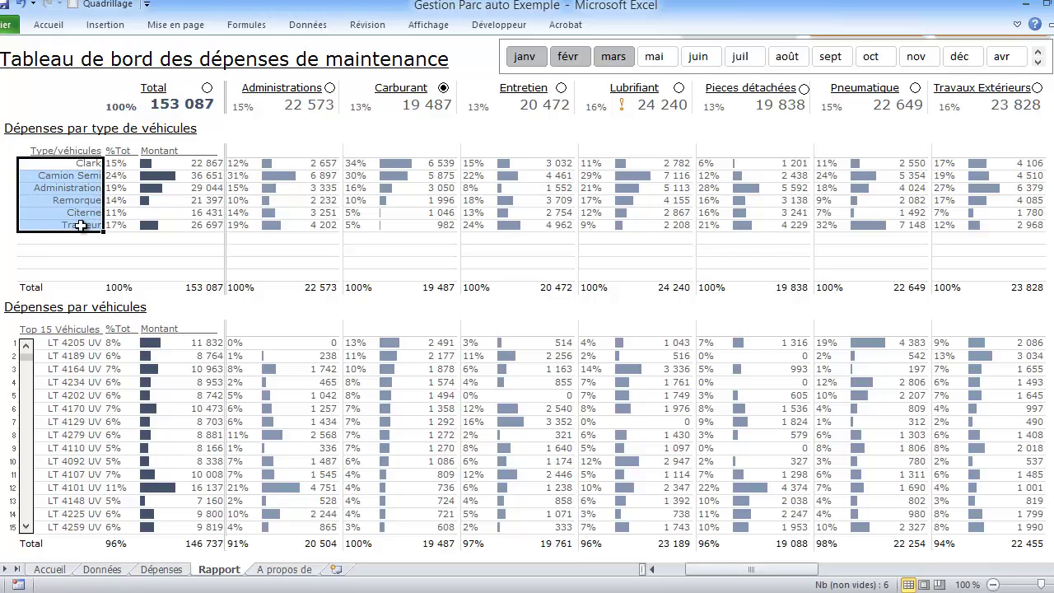
click(72, 190)
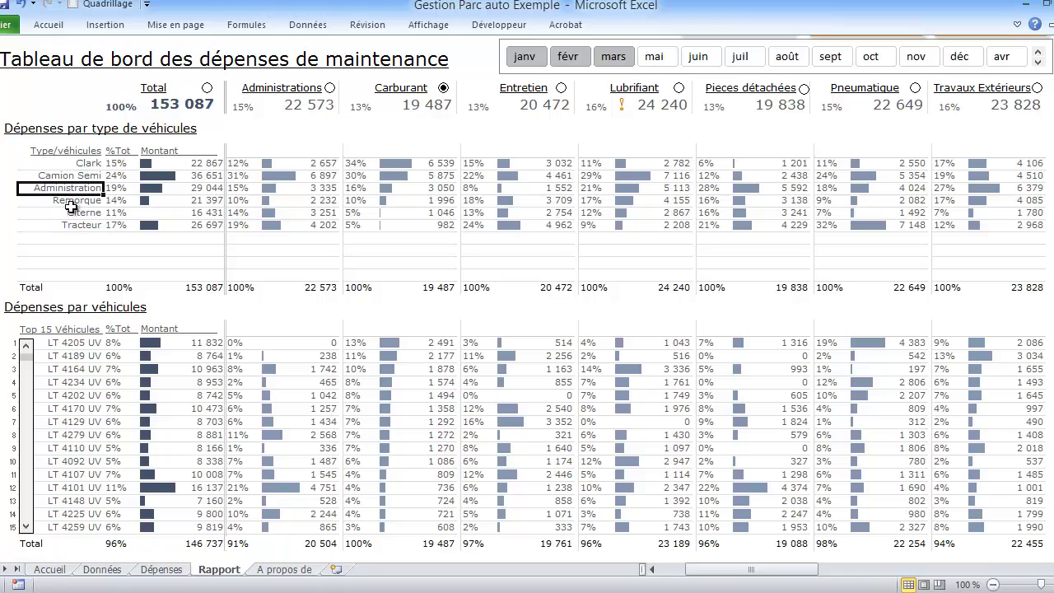
click(71, 202)
click(73, 226)
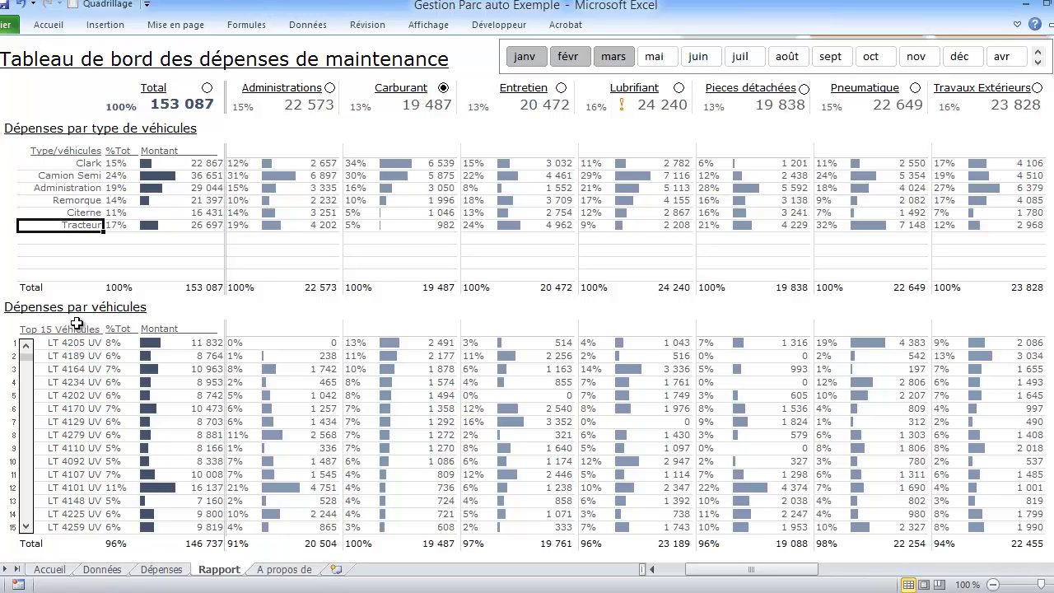
click(78, 163)
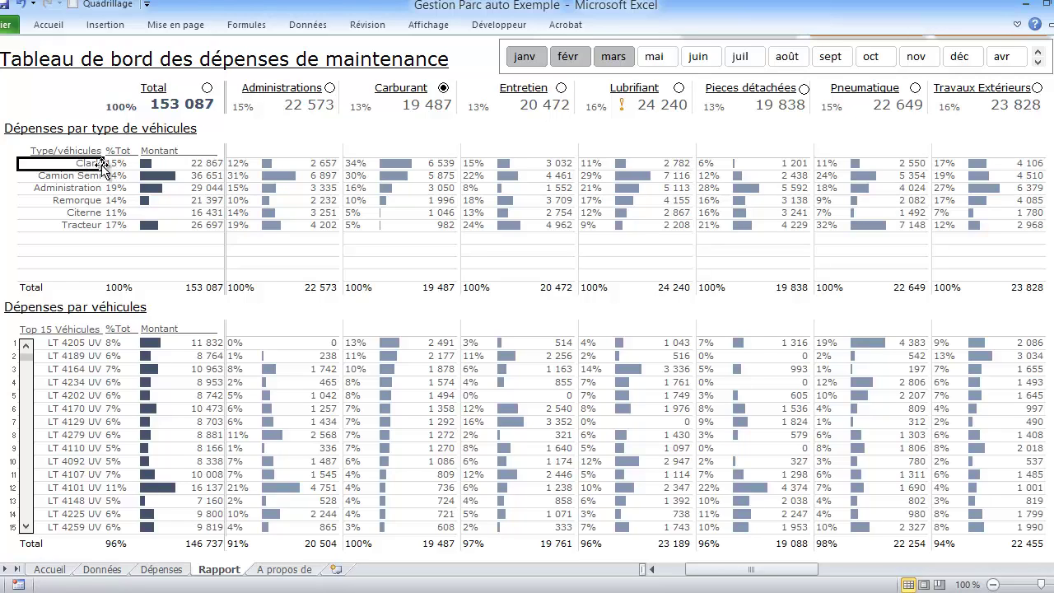
click(112, 164)
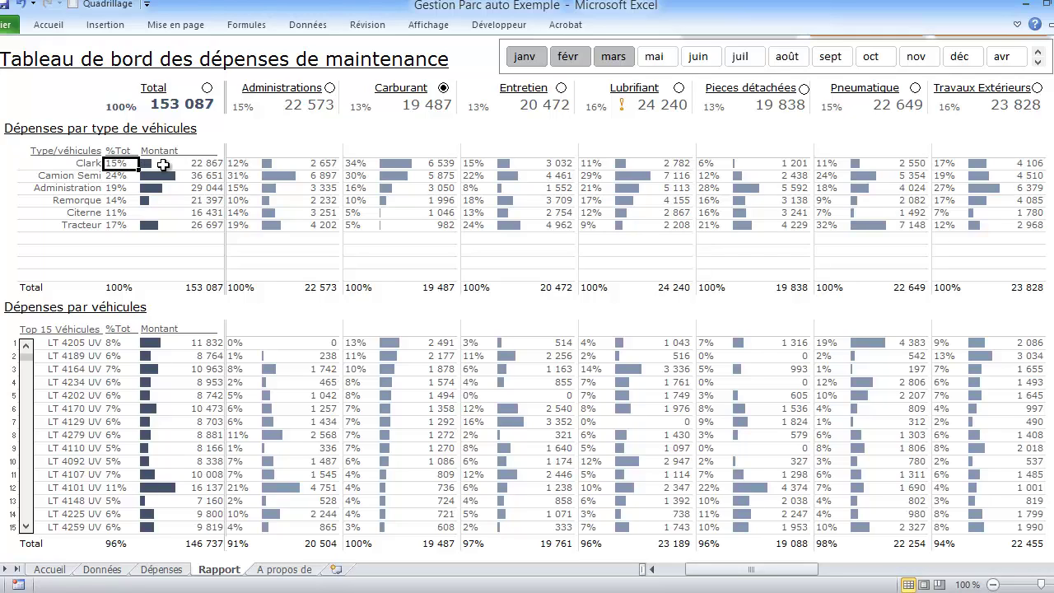
click(205, 162)
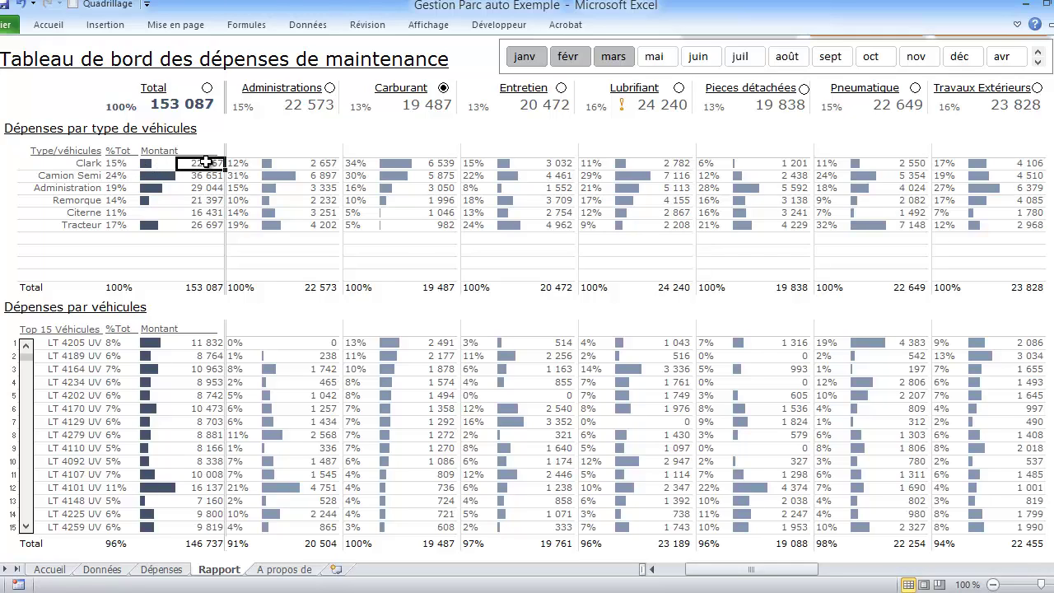
click(124, 162)
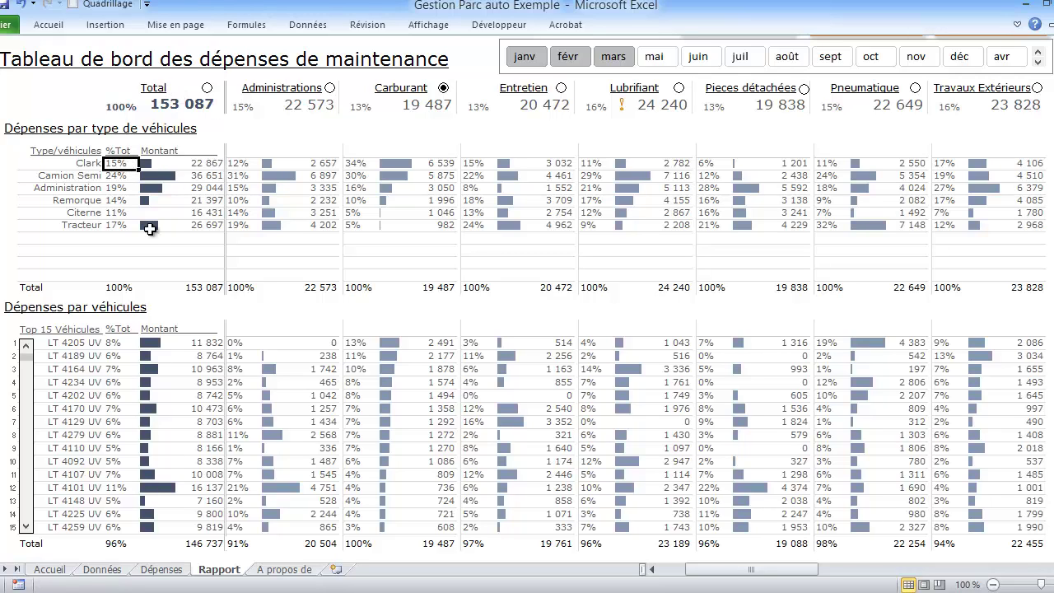
click(207, 288)
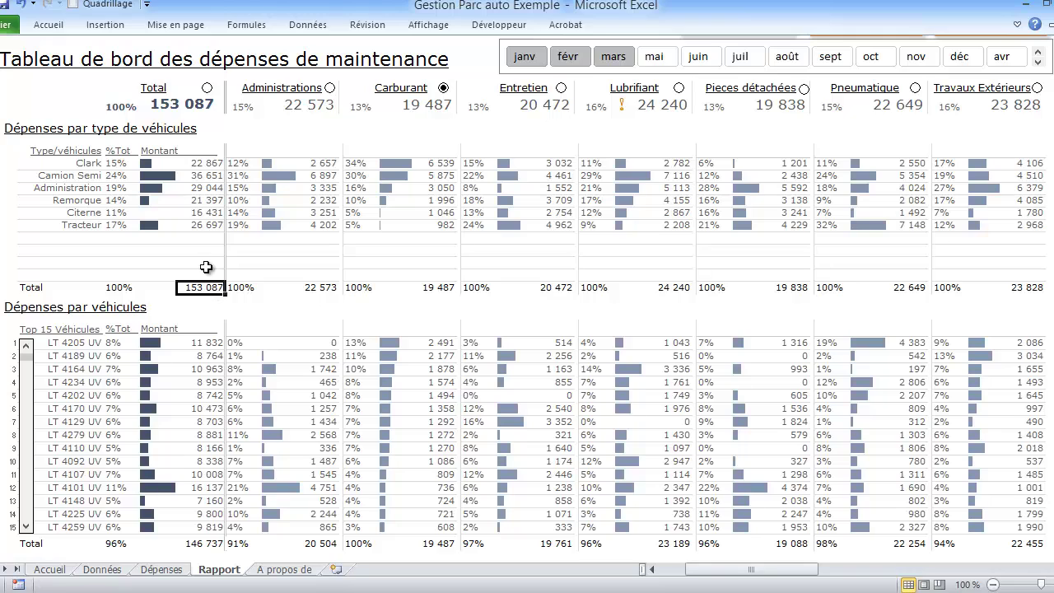
click(197, 164)
click(198, 176)
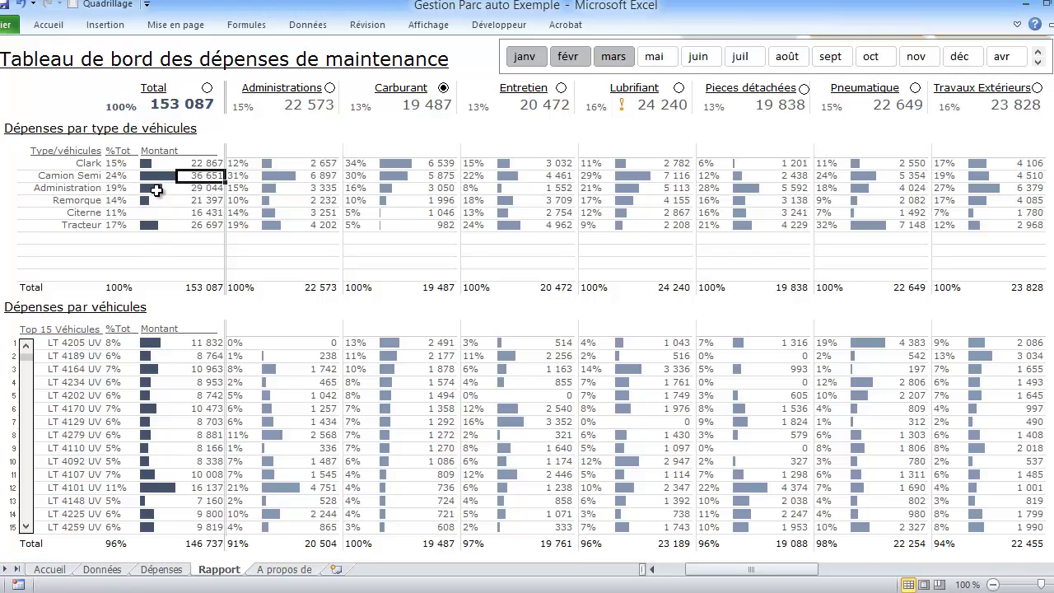
click(85, 227)
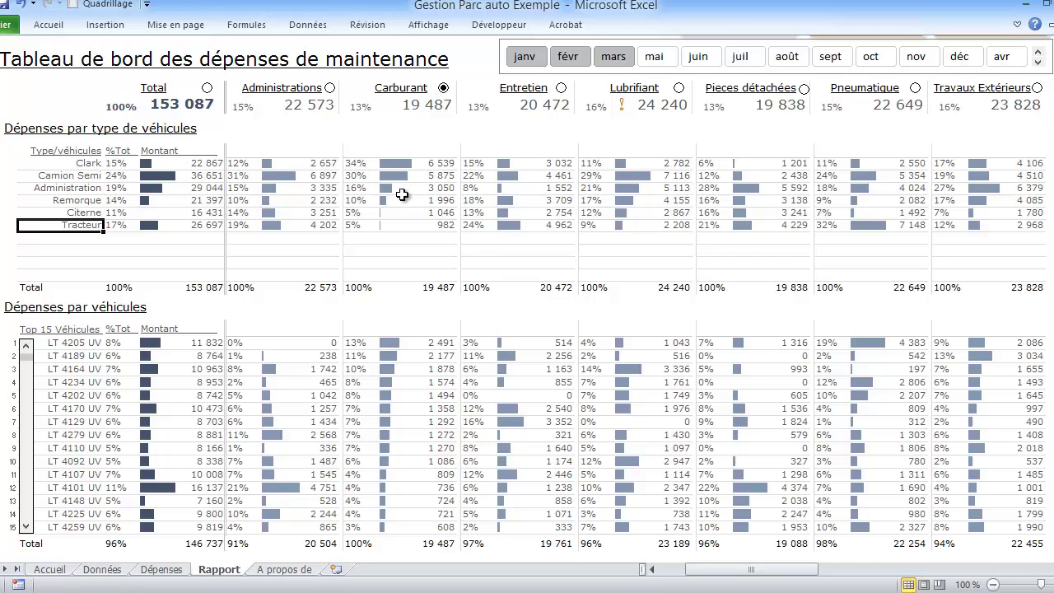
click(197, 176)
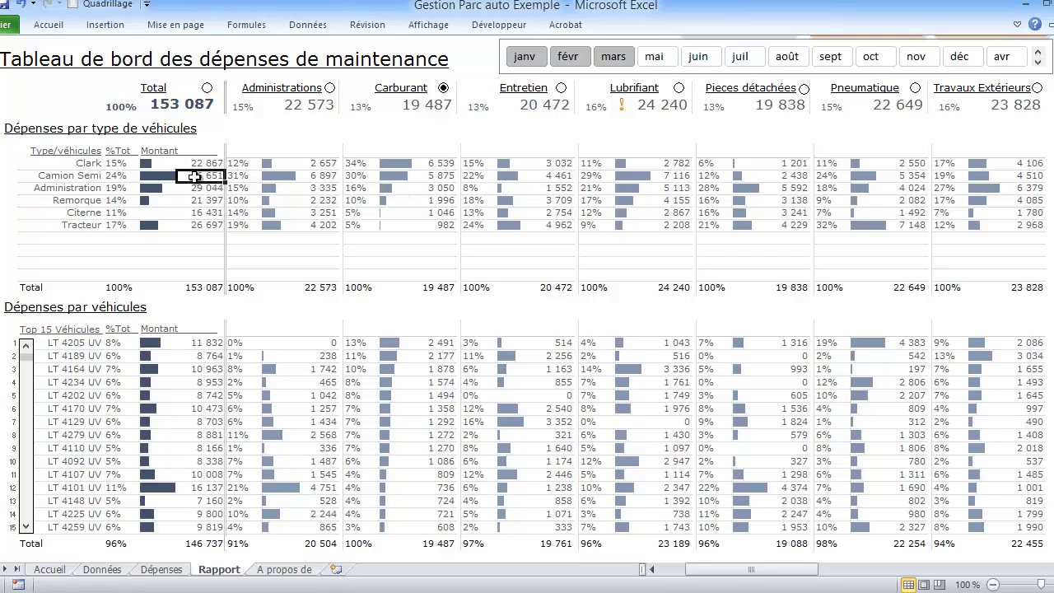
click(319, 175)
click(449, 178)
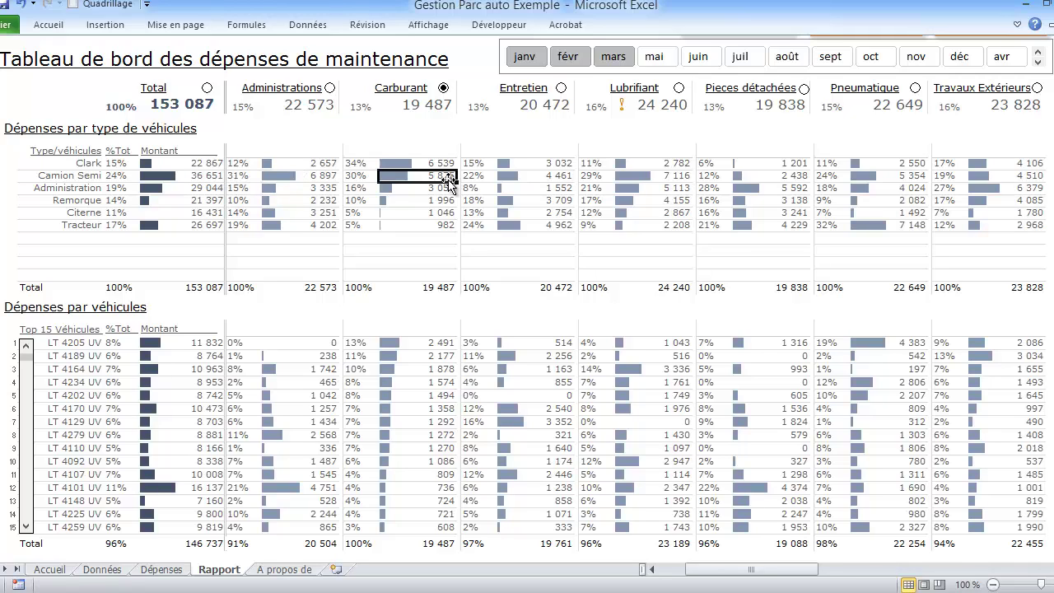
click(558, 177)
click(665, 187)
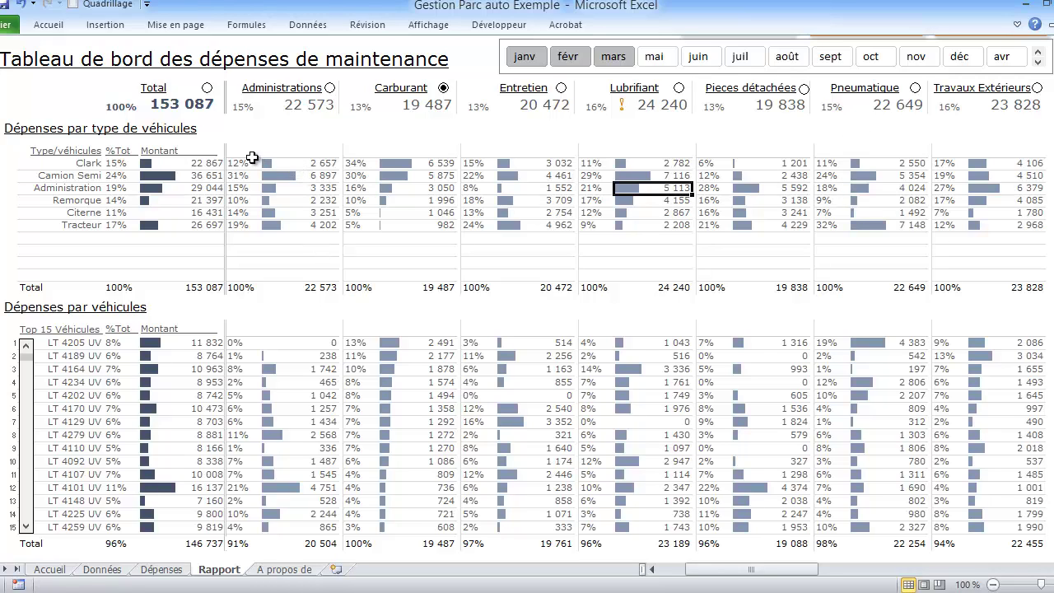
drag(243, 162, 310, 286)
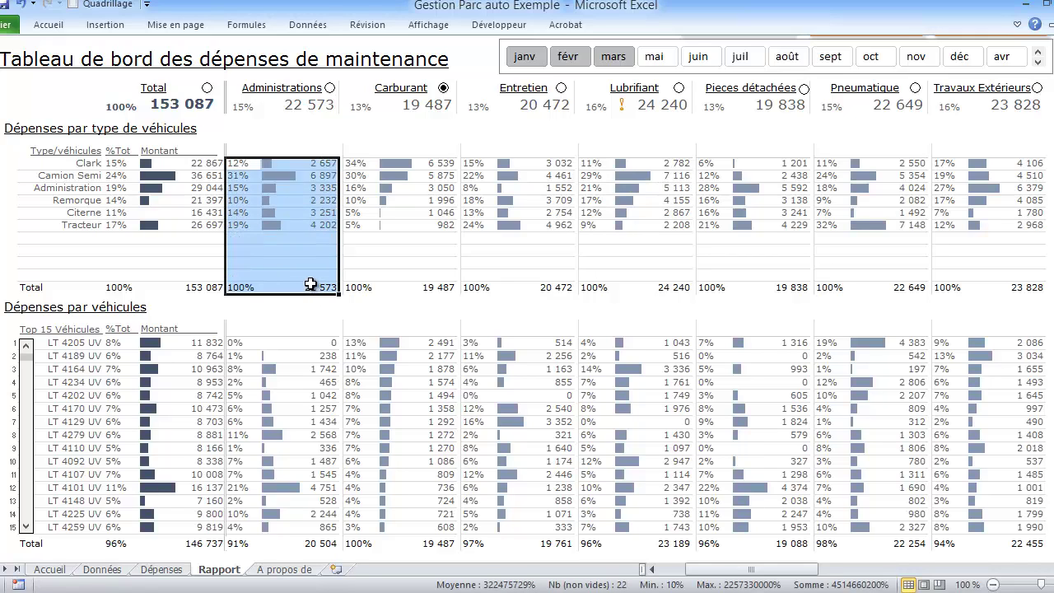
drag(364, 166, 423, 286)
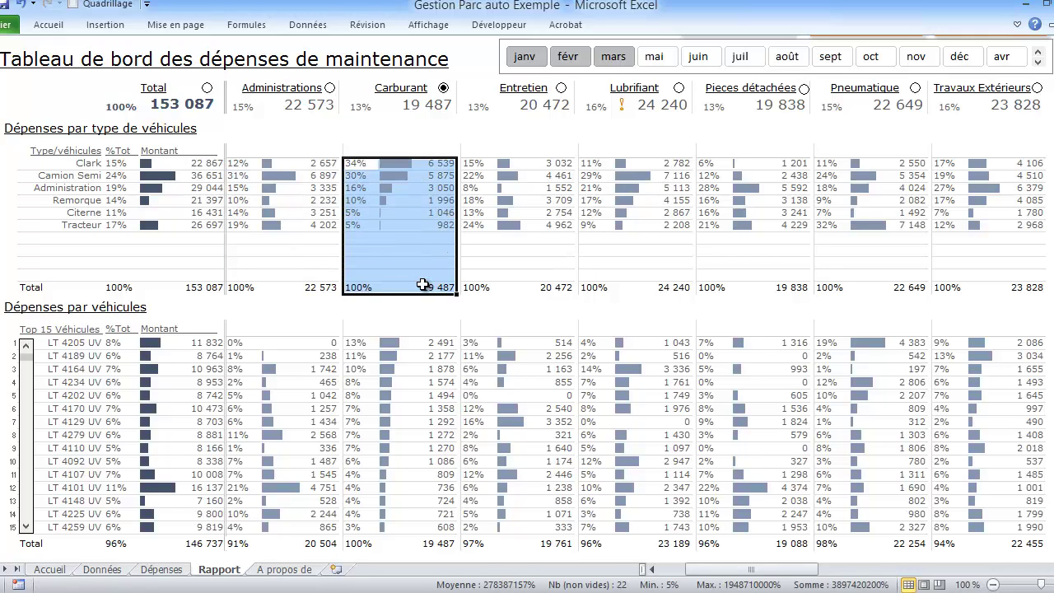
drag(477, 164, 550, 263)
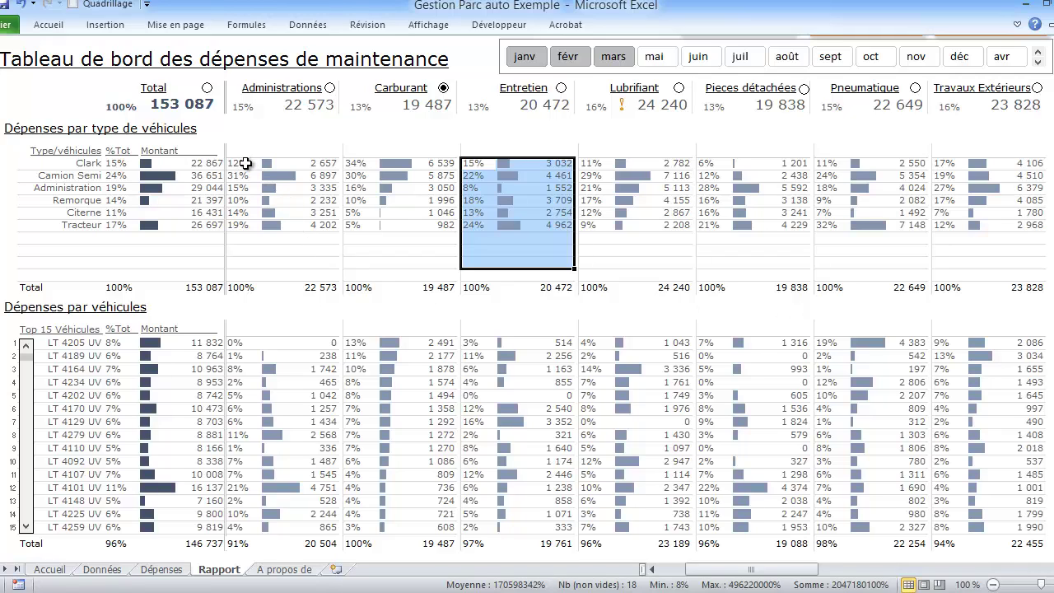
drag(246, 164, 247, 251)
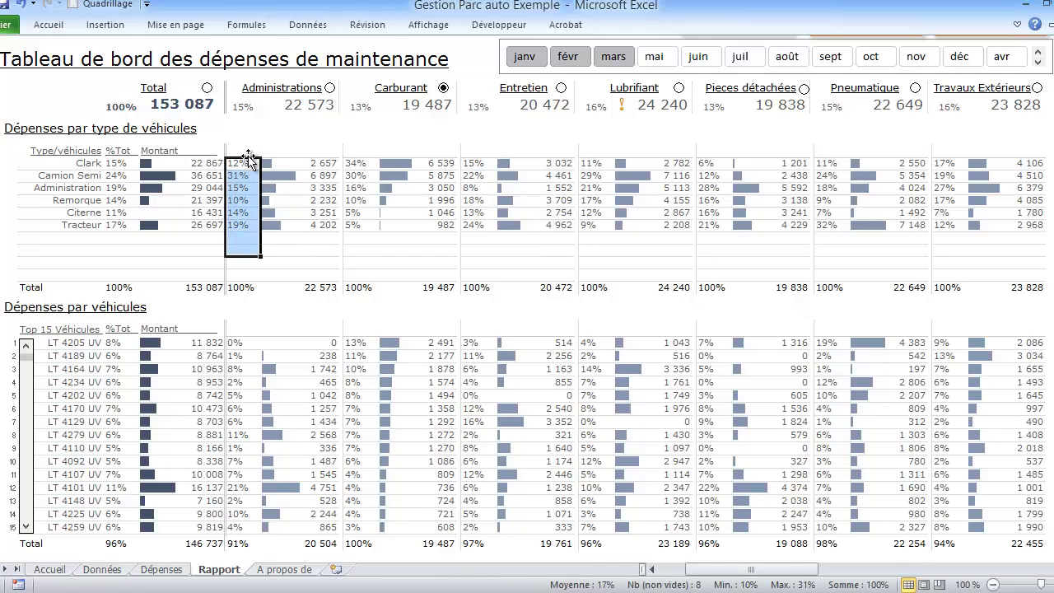
click(246, 163)
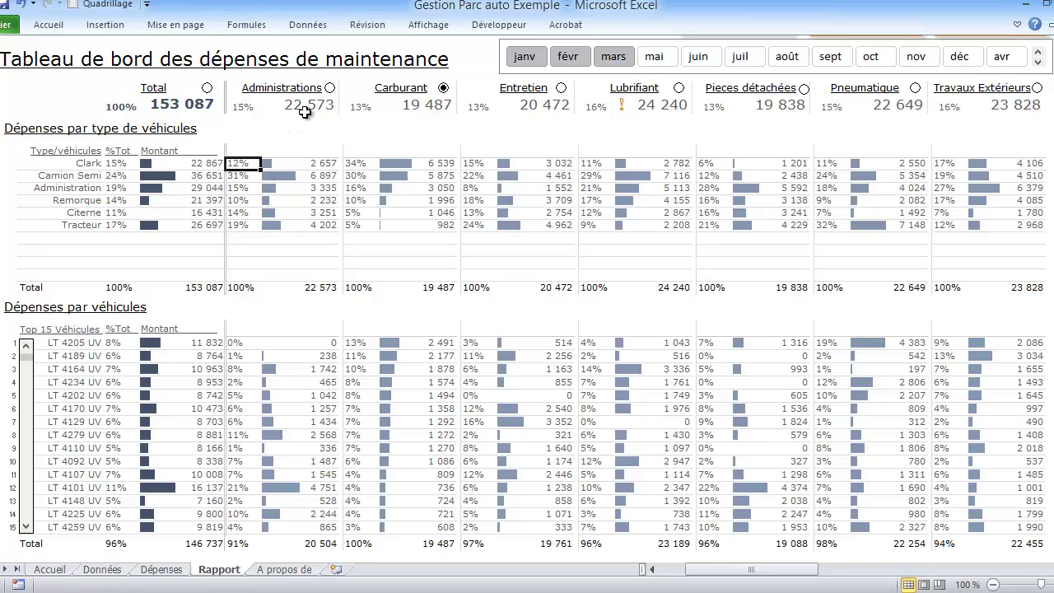
click(243, 176)
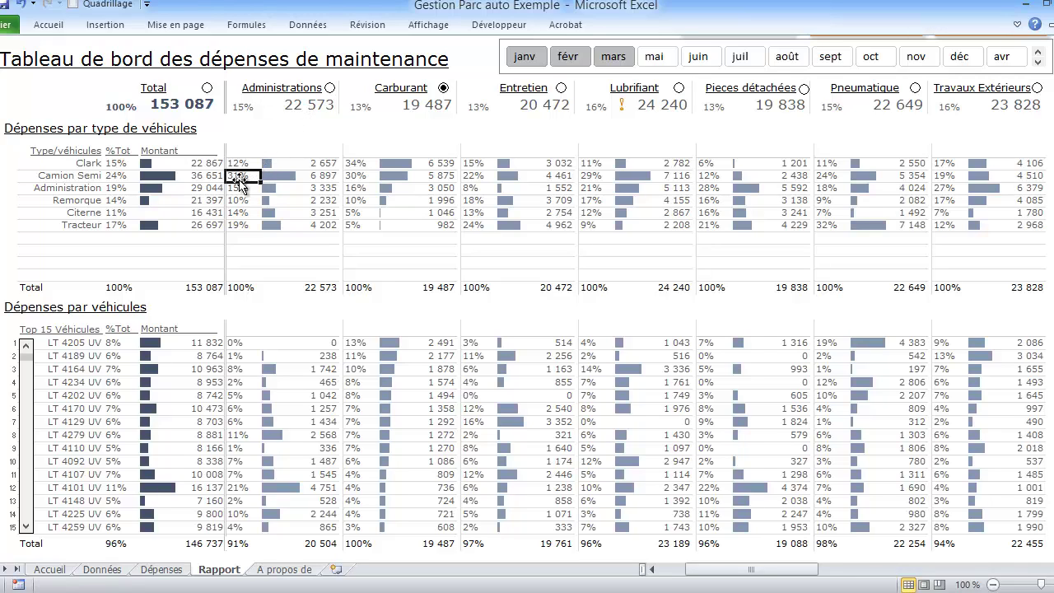
click(322, 179)
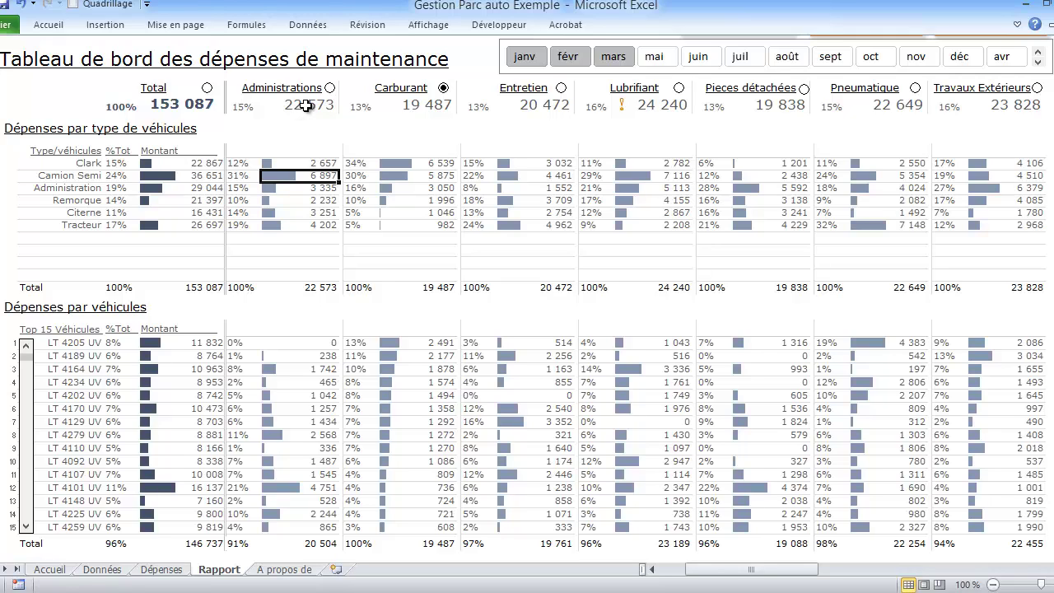
drag(269, 166, 275, 226)
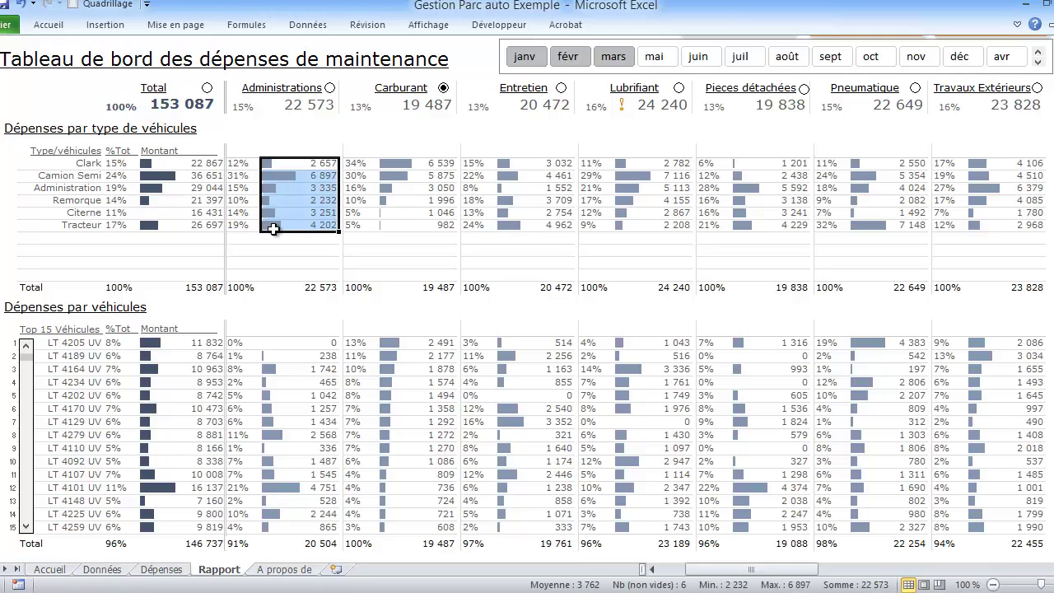
click(312, 176)
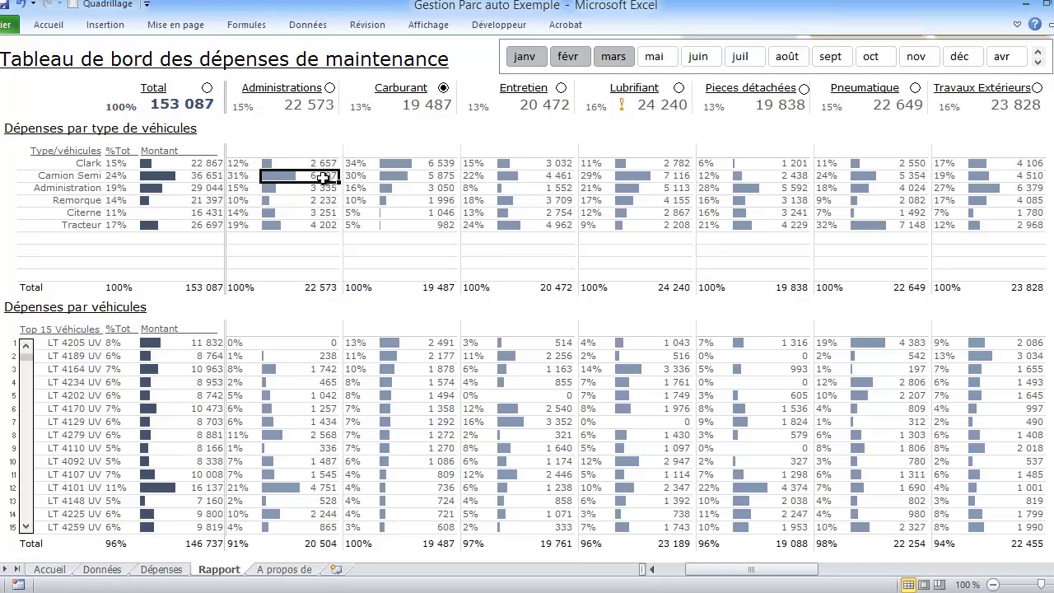
mouse_move(272, 159)
mouse_down()
mouse_move(970, 221)
mouse_move(597, 243)
mouse_up()
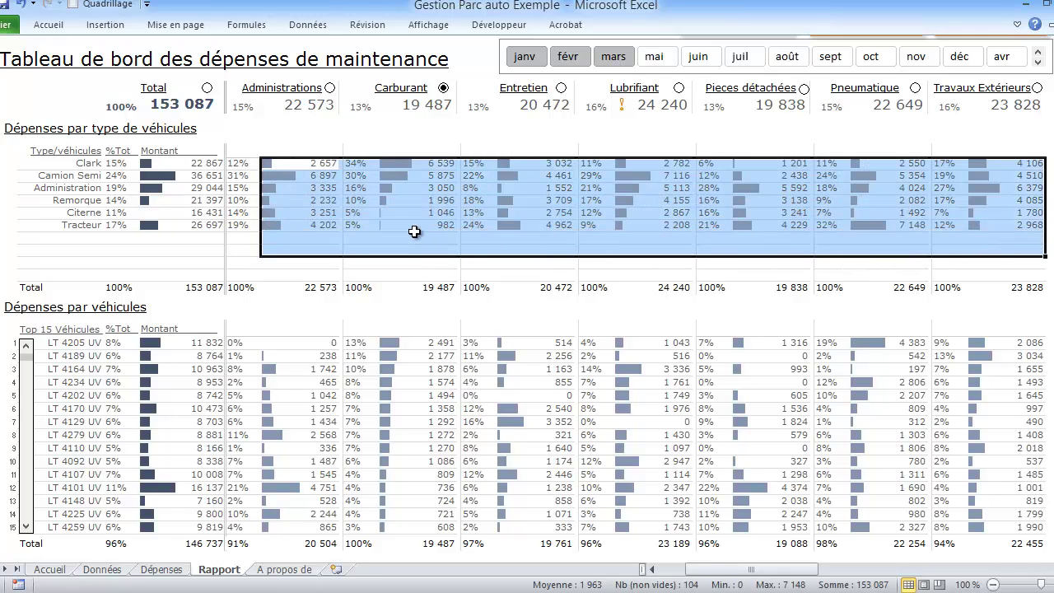
click(378, 217)
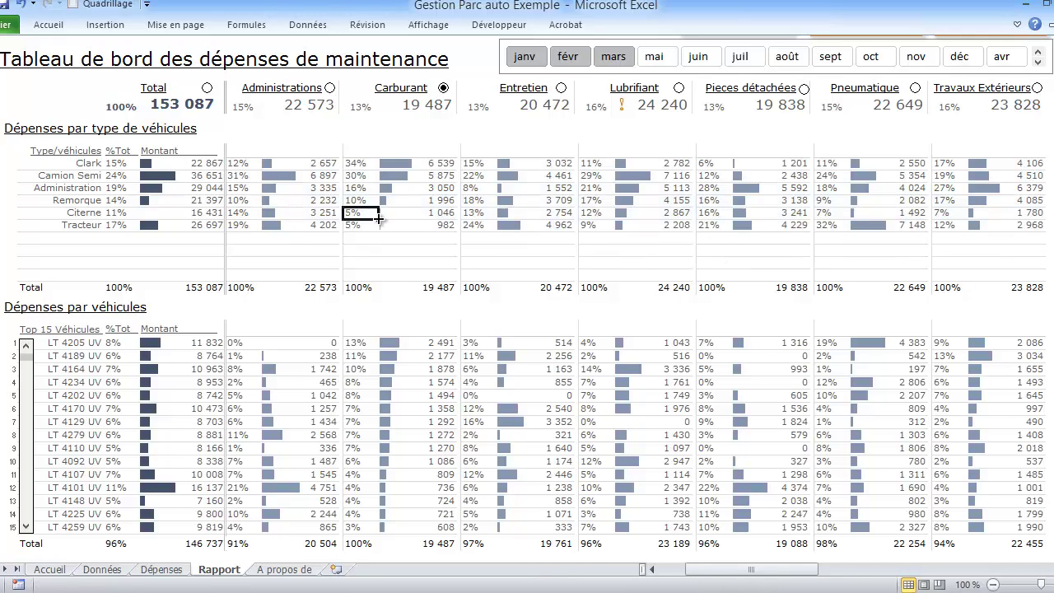
click(885, 229)
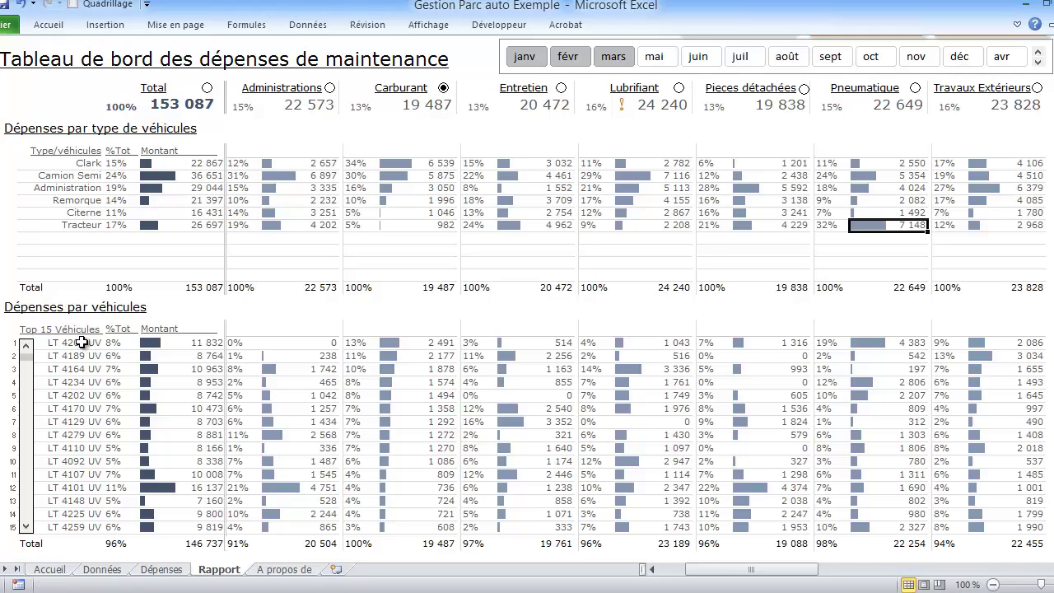
drag(83, 342, 93, 528)
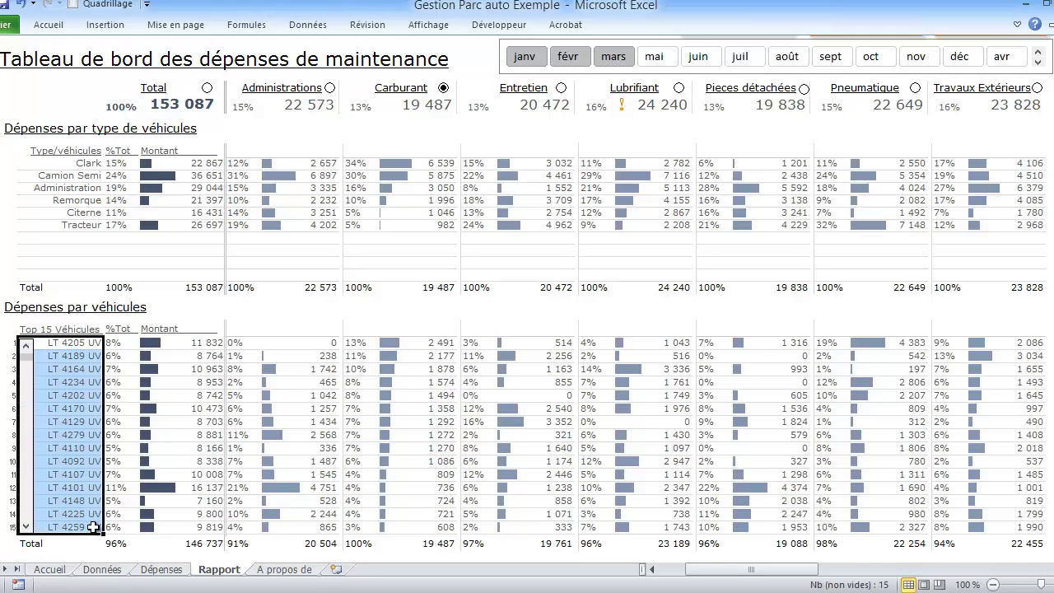
drag(116, 343, 124, 514)
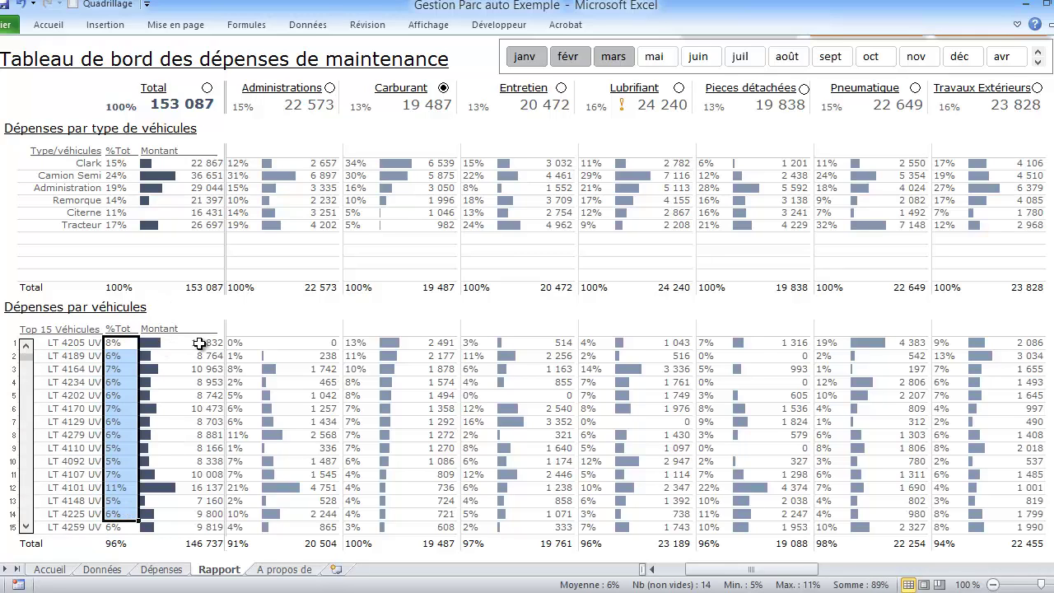
drag(200, 343, 206, 501)
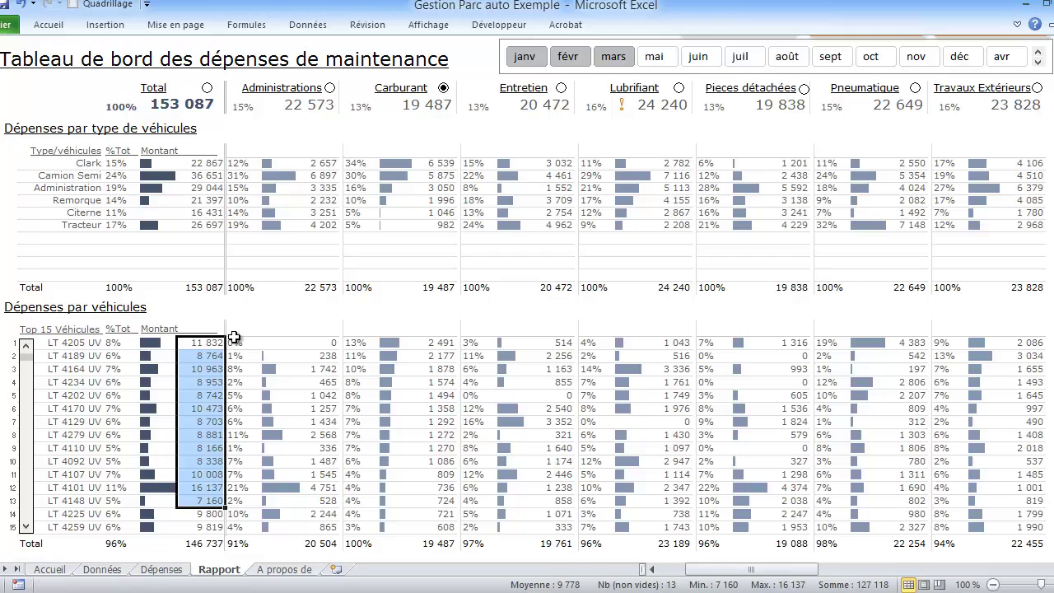
click(234, 341)
click(325, 342)
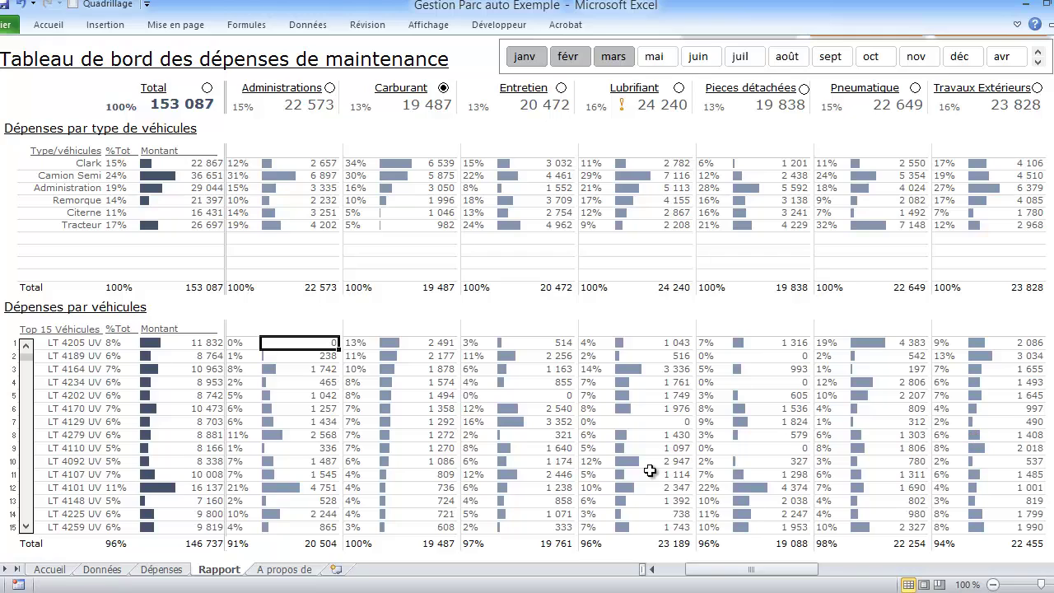
click(254, 420)
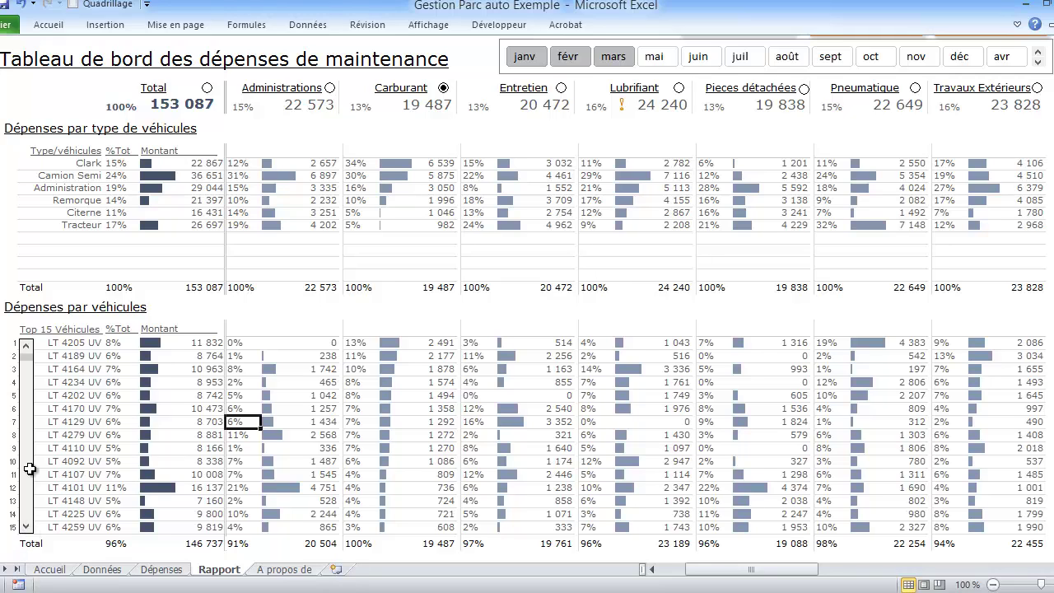
drag(72, 342, 76, 527)
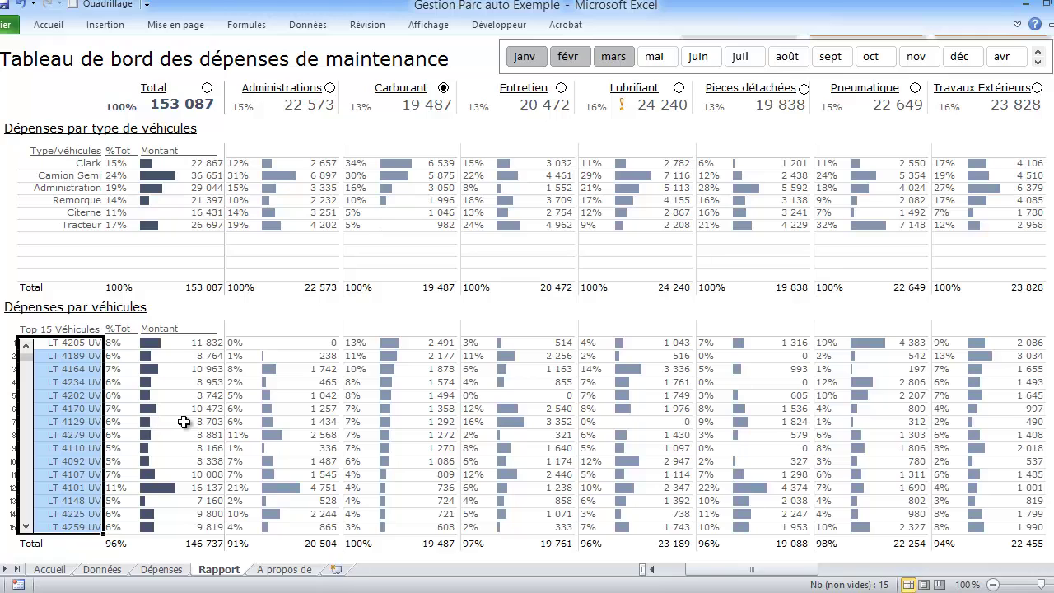
click(77, 408)
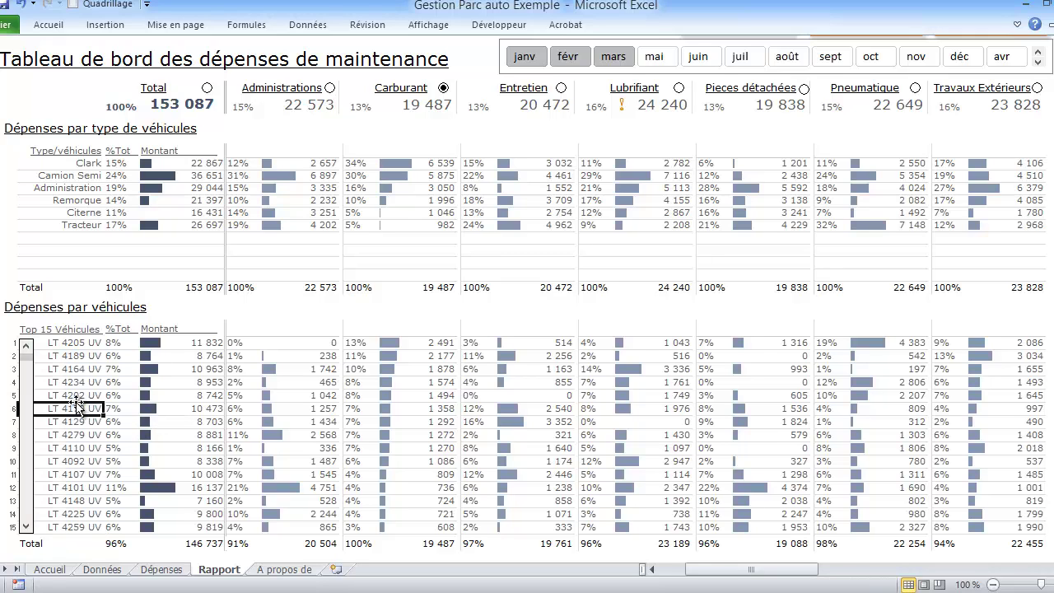
click(27, 528)
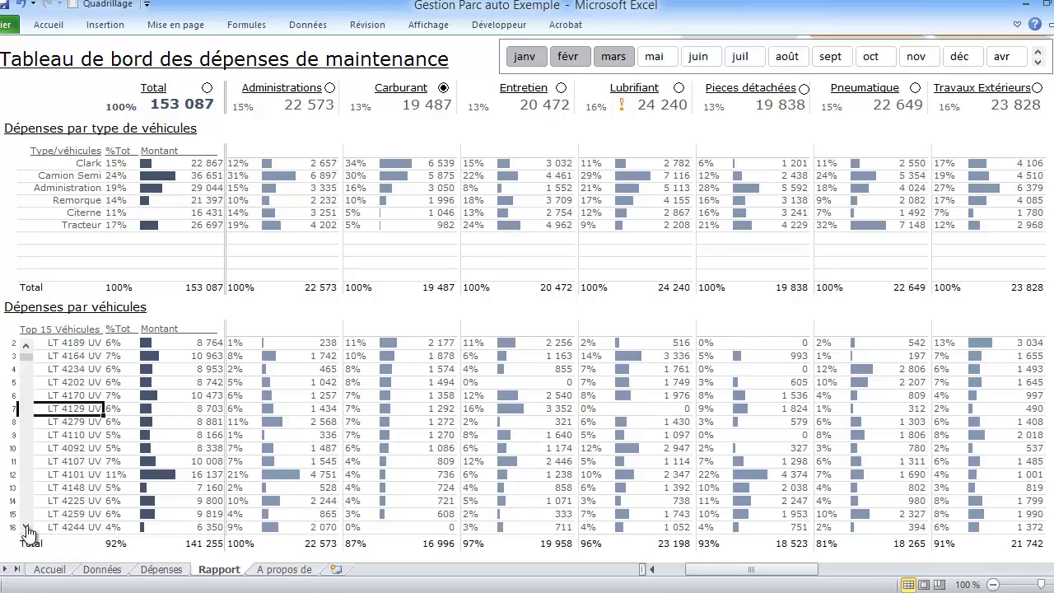
click(27, 527)
click(28, 529)
click(27, 527)
click(27, 527)
click(27, 527)
click(27, 528)
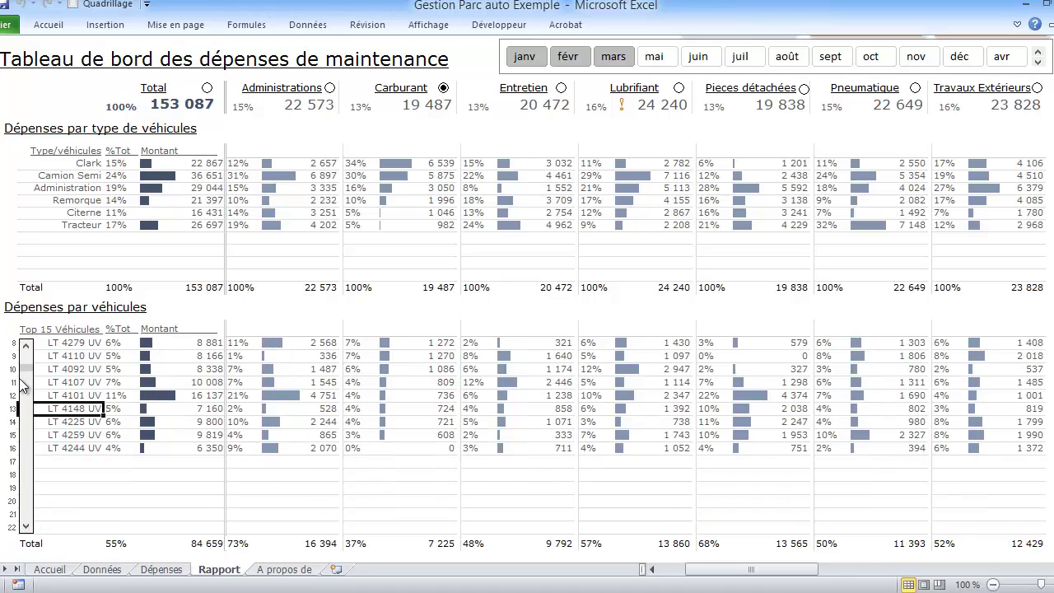
click(25, 348)
double_click(24, 349)
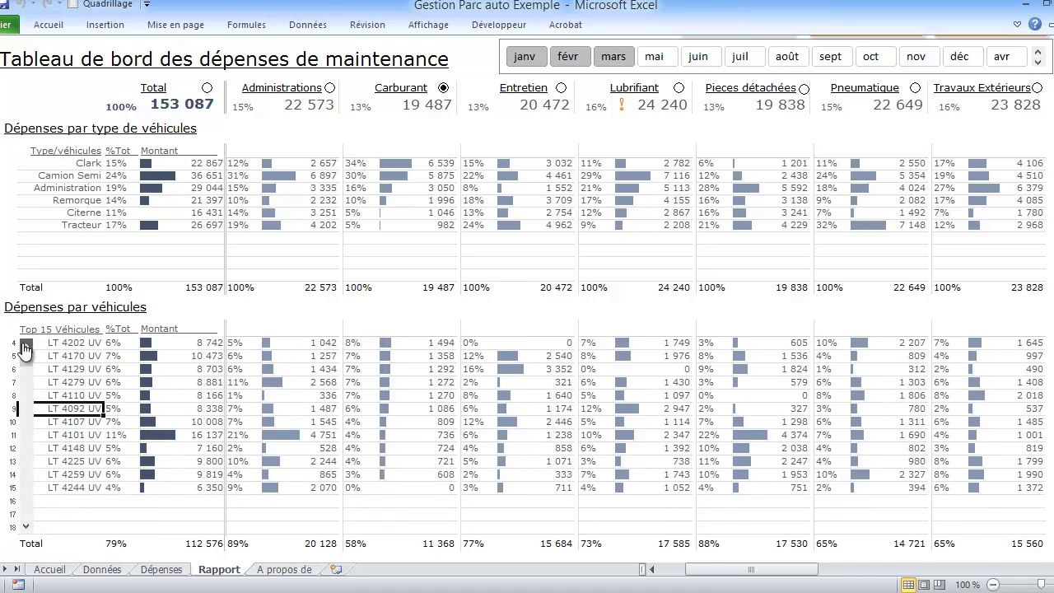
double_click(24, 349)
double_click(25, 348)
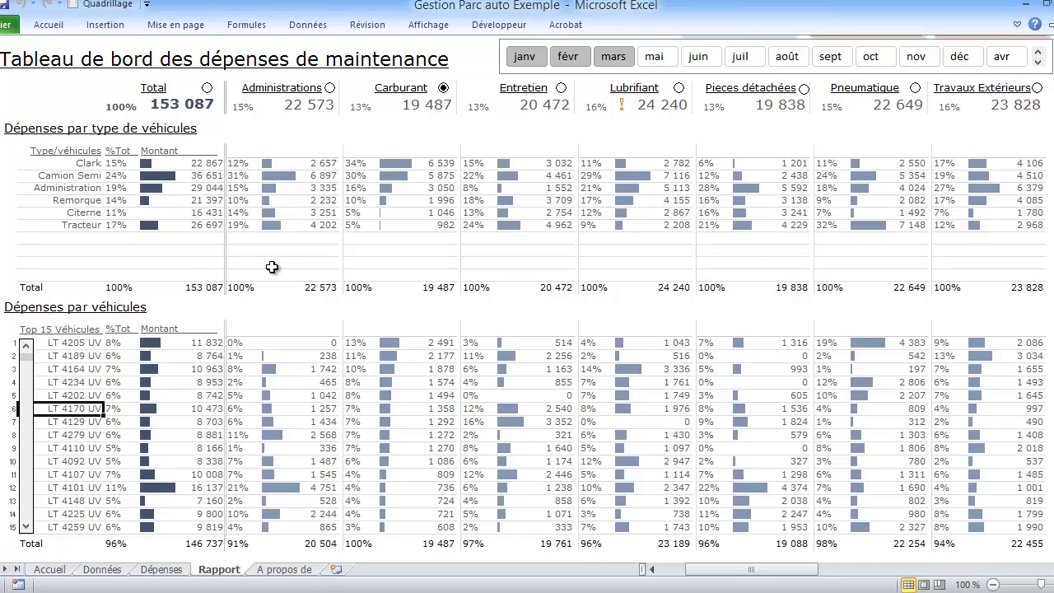
Sort both tables by Total and select the vehicle-type and 15 vehicle amounts.
click(207, 91)
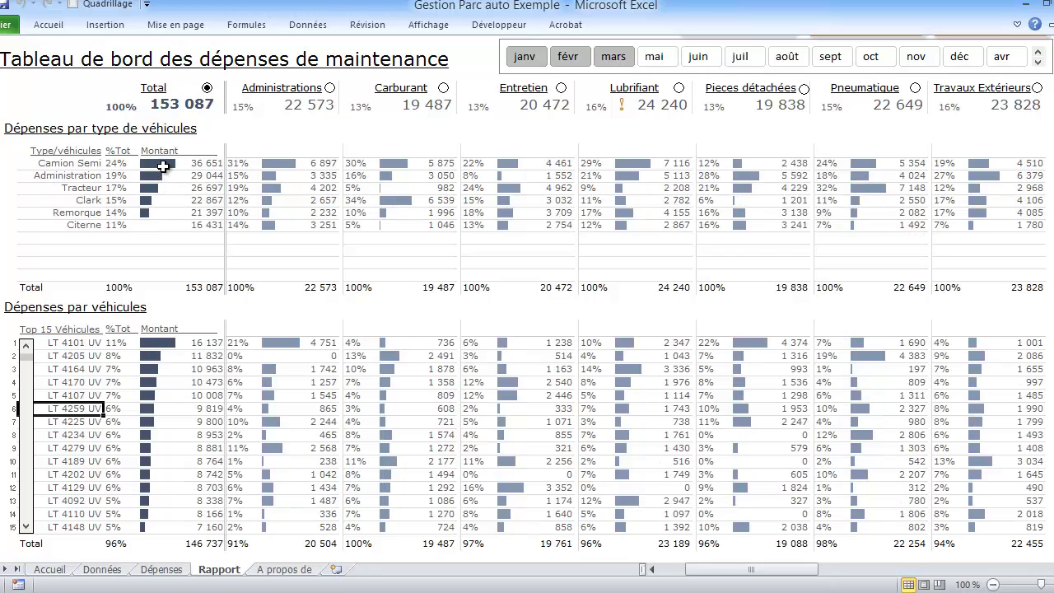
drag(170, 165, 209, 230)
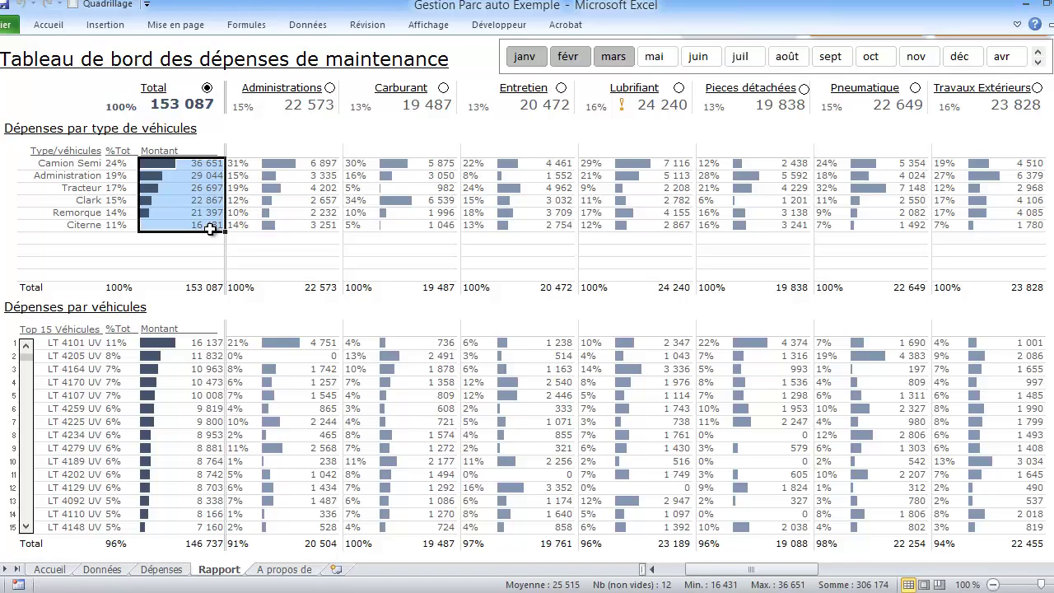
drag(161, 345, 210, 463)
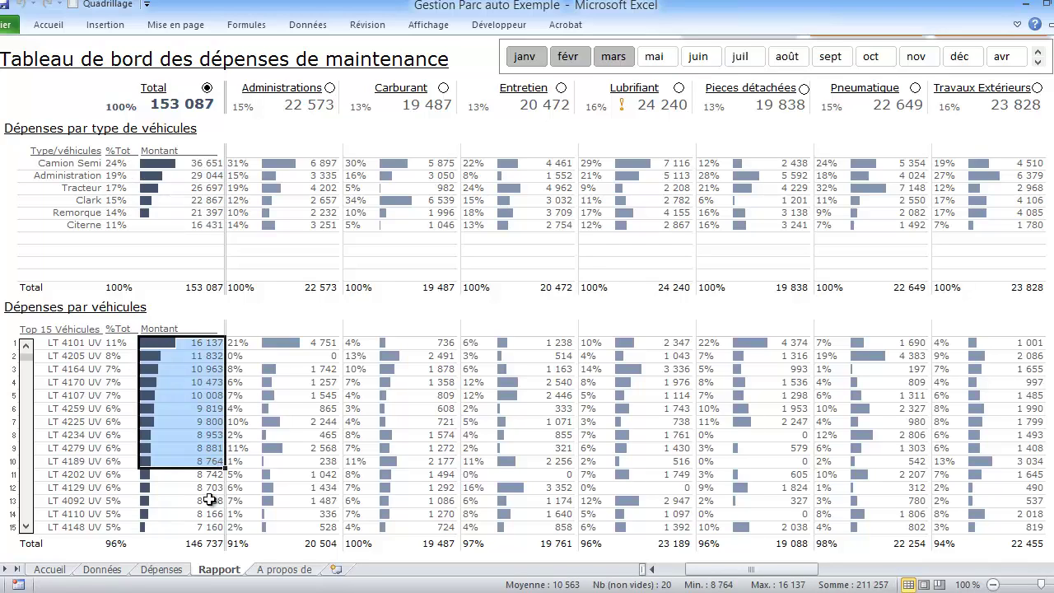
drag(210, 500, 210, 528)
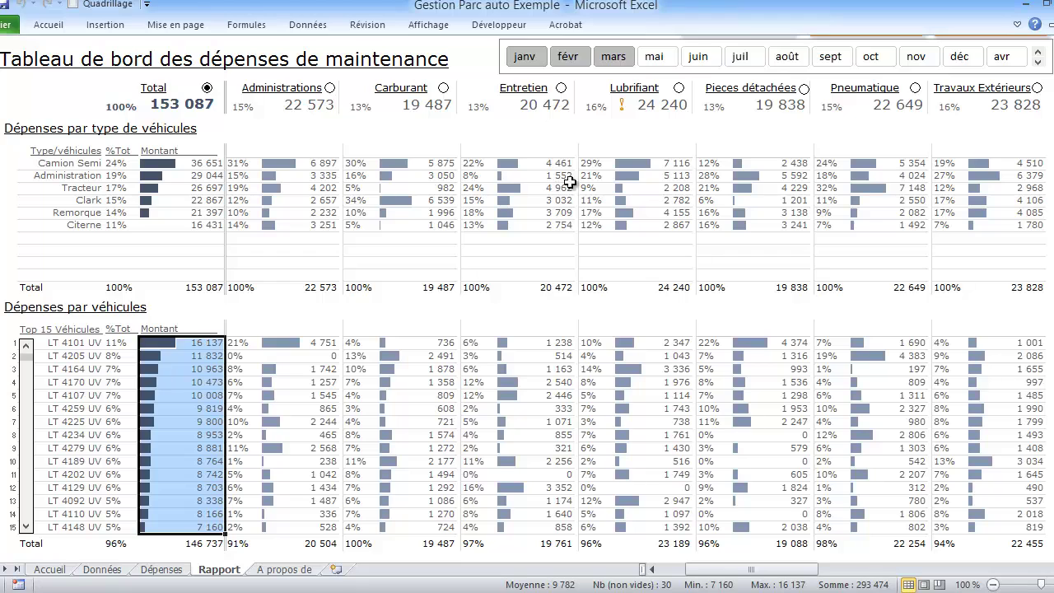
Sort both tables by Pieces détachées and select its amounts in both tables.
click(804, 89)
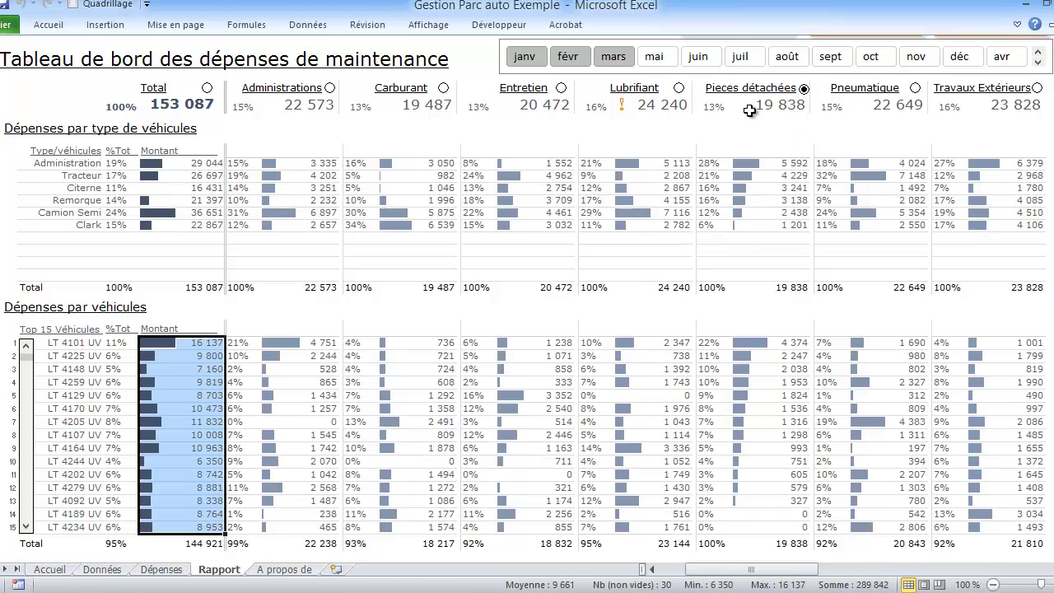
drag(751, 163, 792, 307)
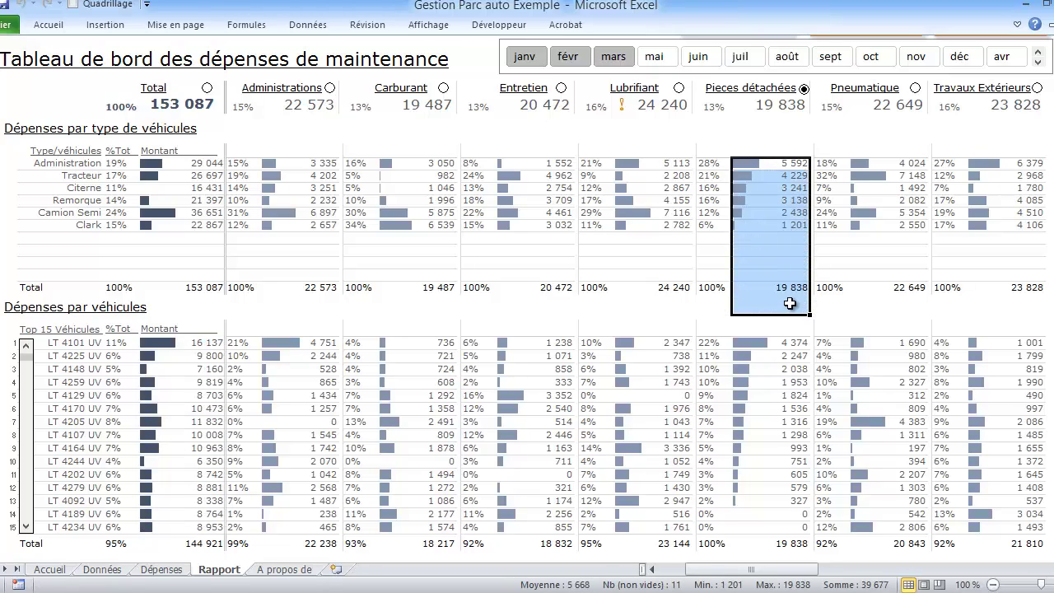
drag(802, 486, 808, 527)
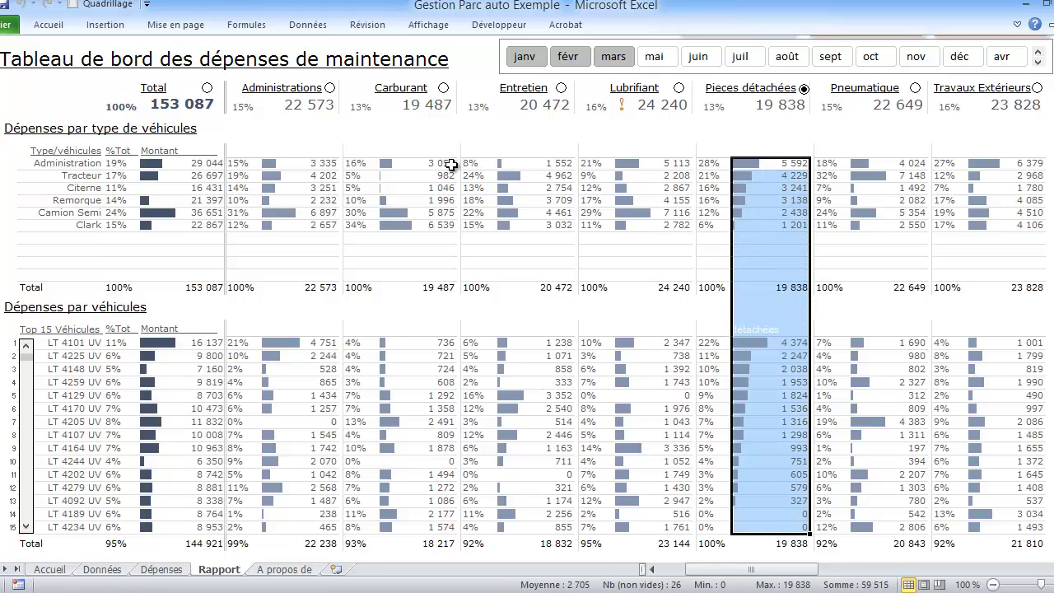
Sort by Carburant, Entretien, then Travaux Extérieurs, and add avr to the months shown.
click(443, 89)
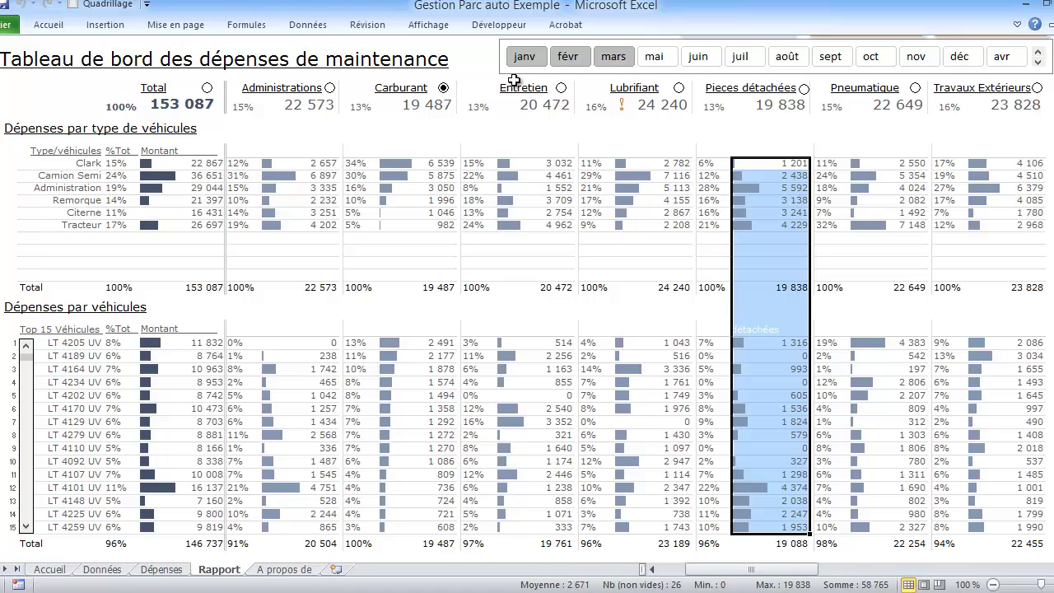
click(560, 93)
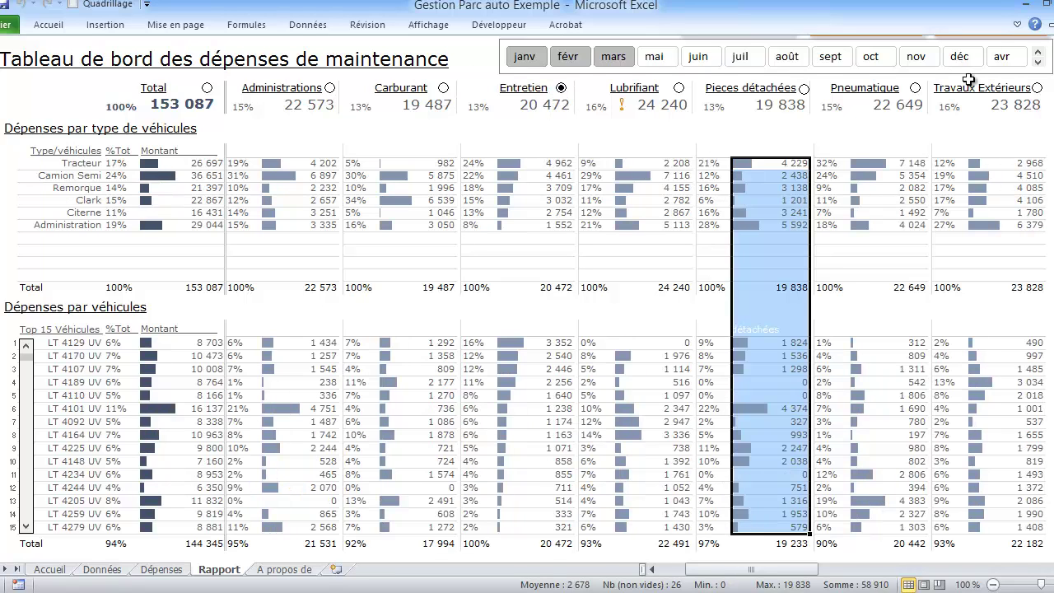
click(1036, 93)
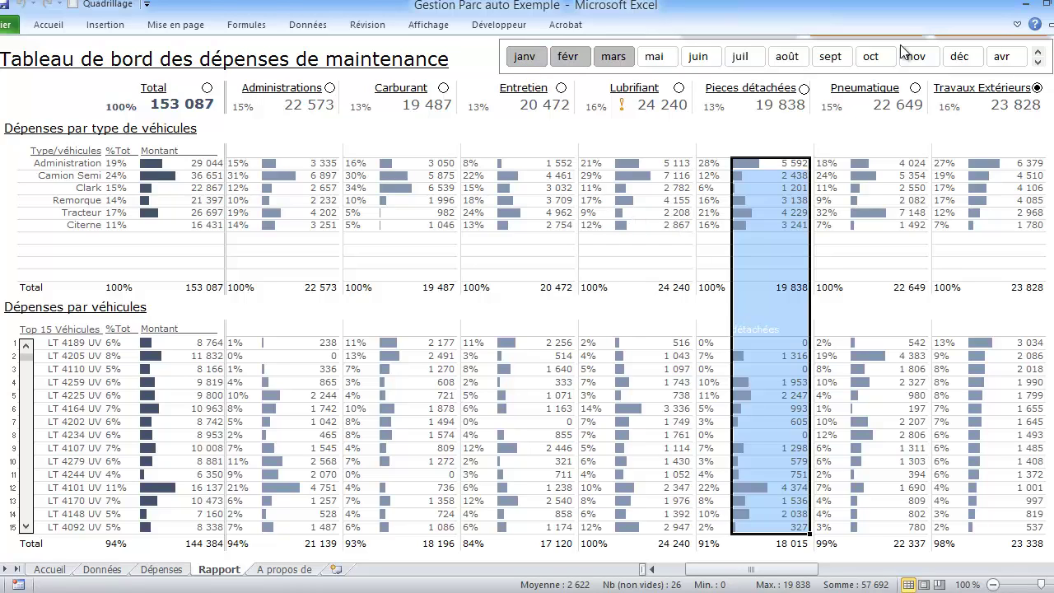
click(1001, 58)
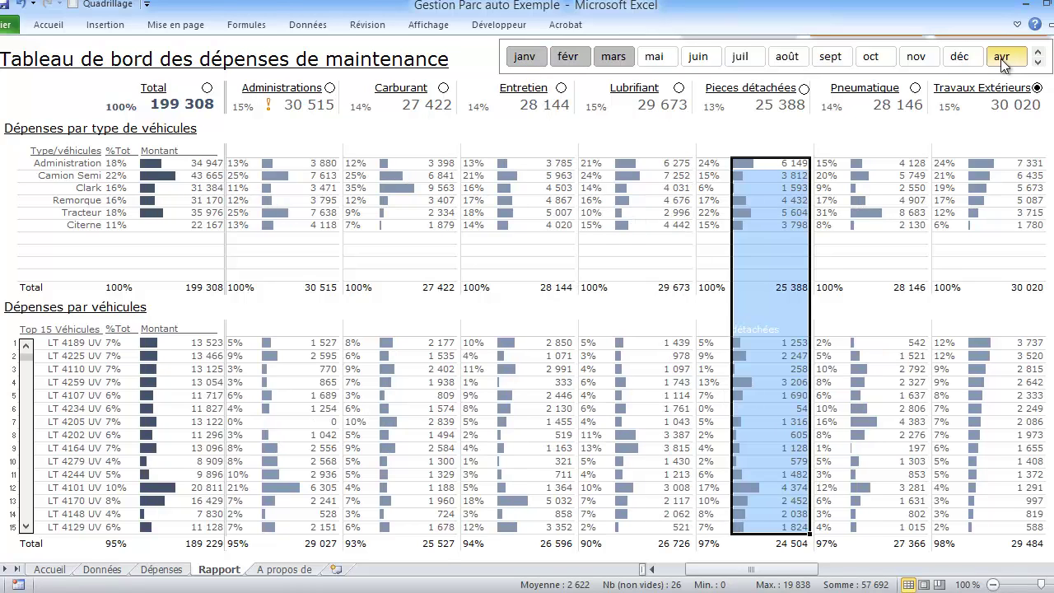
Set the slicer to janv, févr, mars and mai, then select Administration's Lubrifiant amount.
ctrl+click(654, 57)
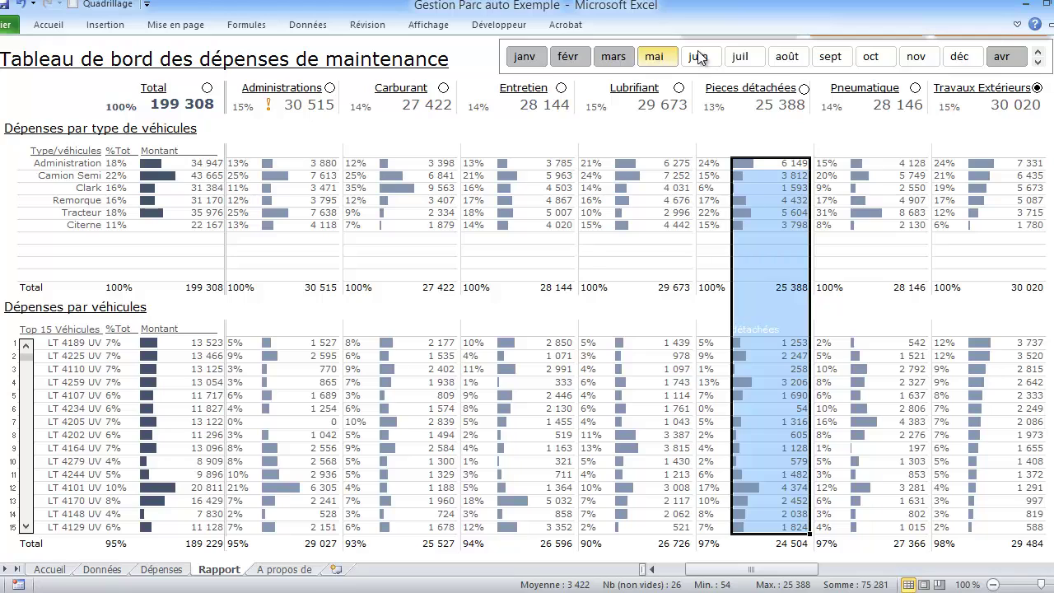
ctrl+click(708, 60)
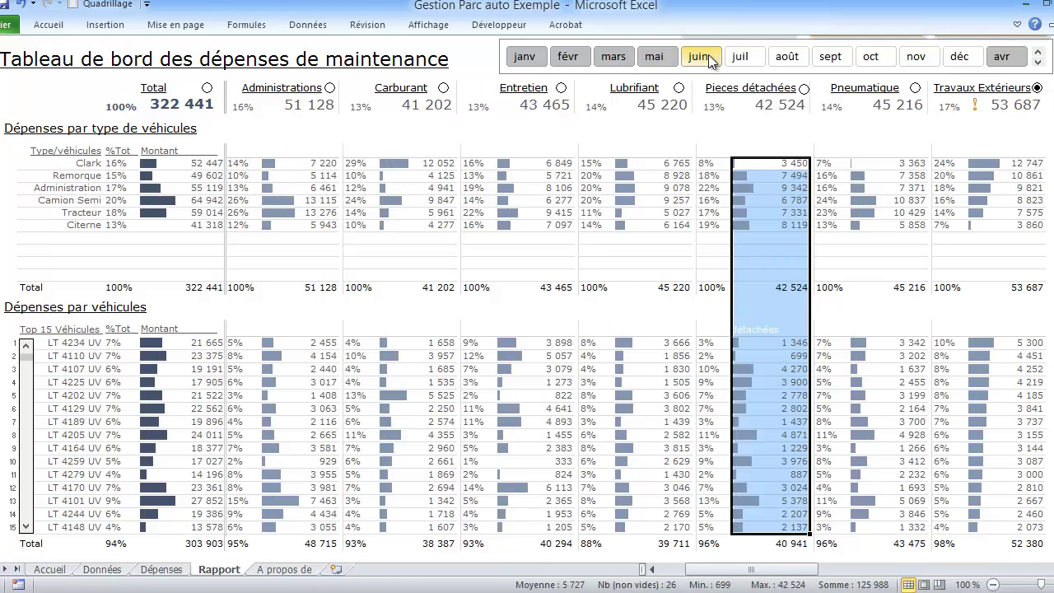
click(525, 57)
ctrl+click(568, 57)
shift+click(653, 57)
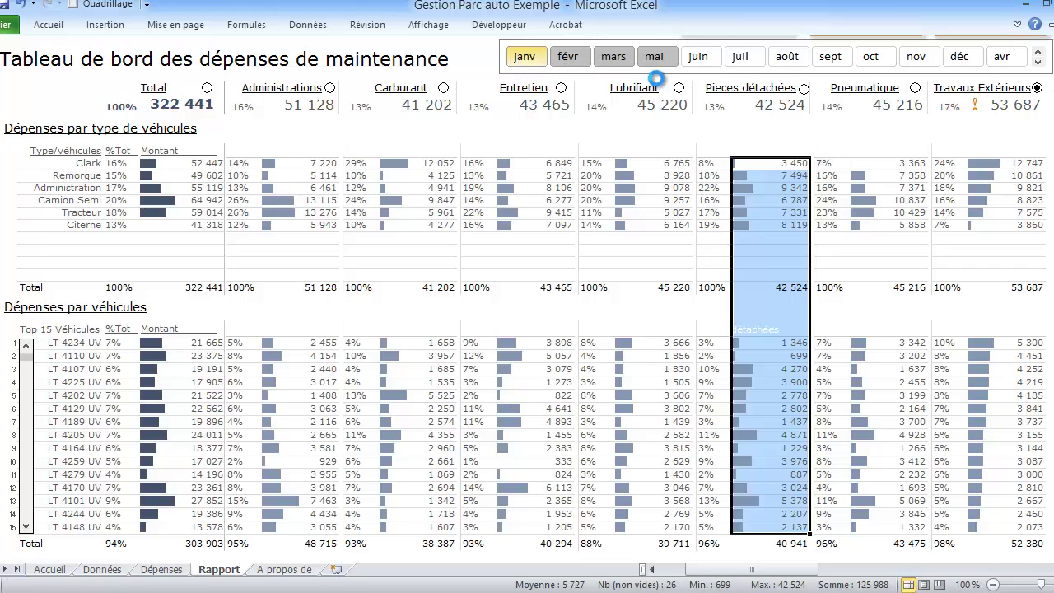
click(586, 175)
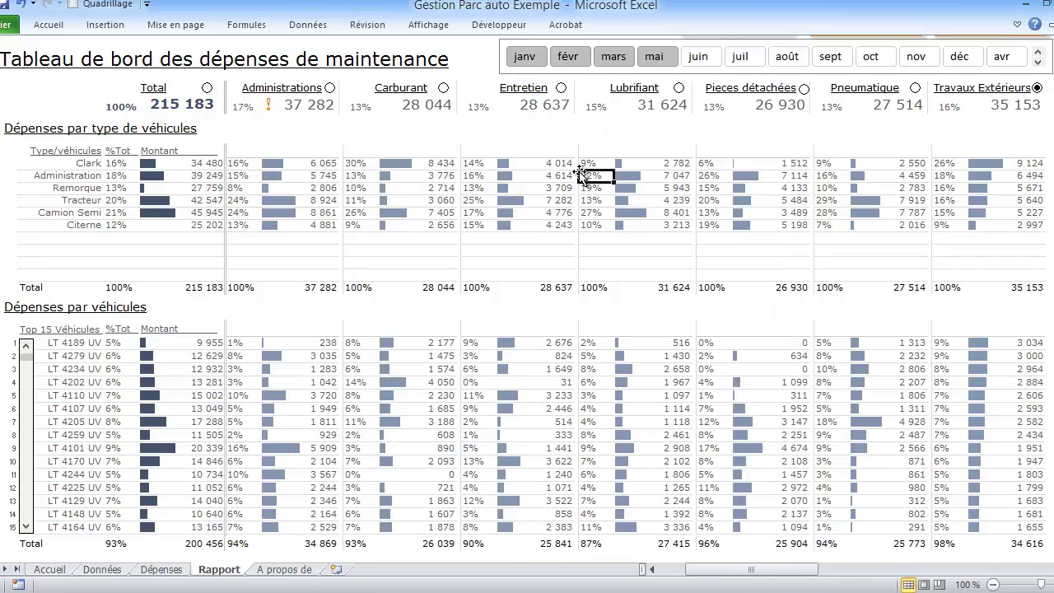
click(648, 175)
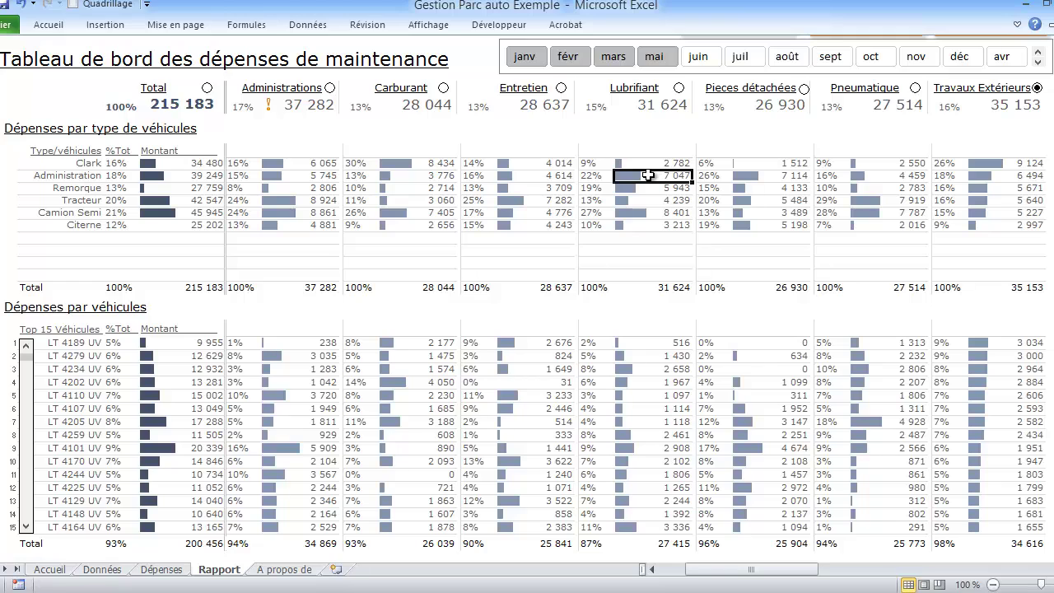